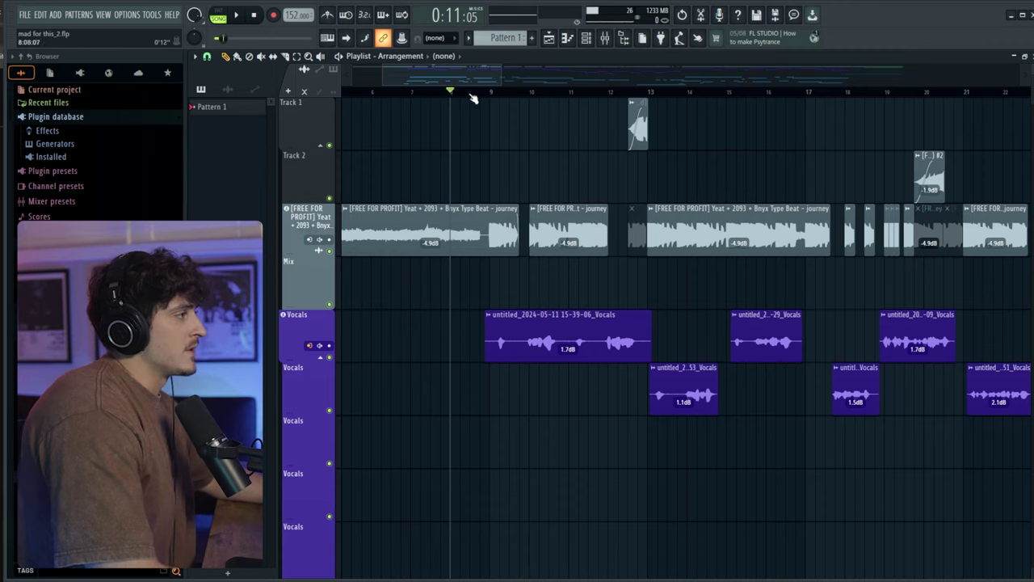
- Look over the playlist arrangement, from the beat and Vocals tracks down to the Adlibs and Adlibs2 tracks
drag(474, 95, 497, 96)
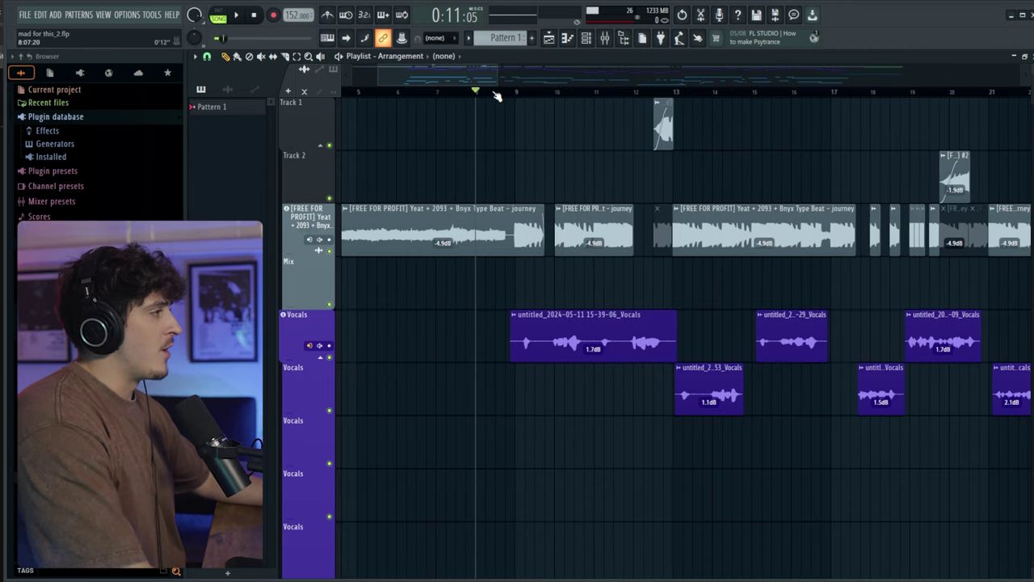
scroll(497, 96, up, 3)
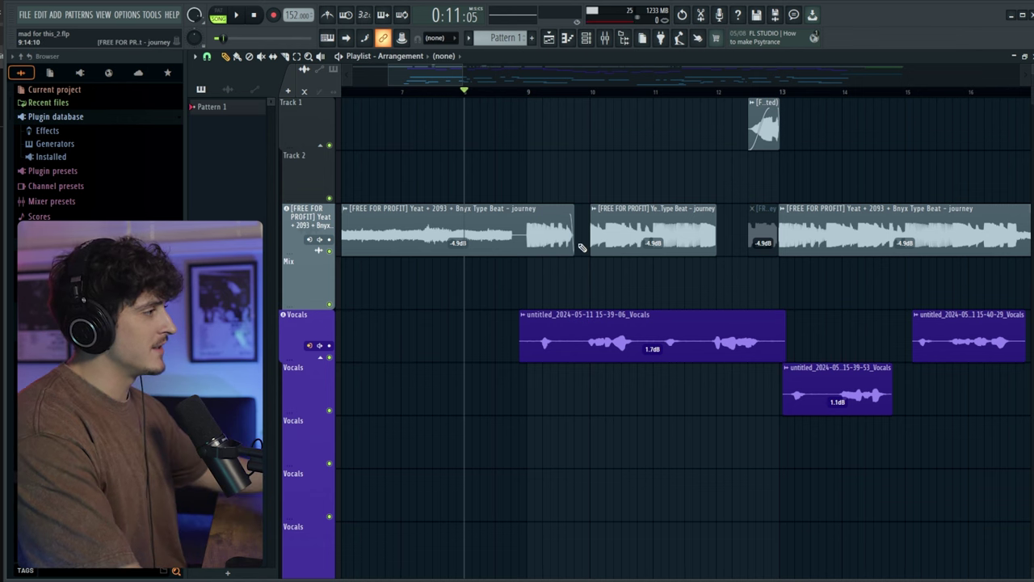
scroll(567, 96, down, 5)
drag(553, 236, 646, 162)
drag(761, 272, 831, 170)
click(749, 178)
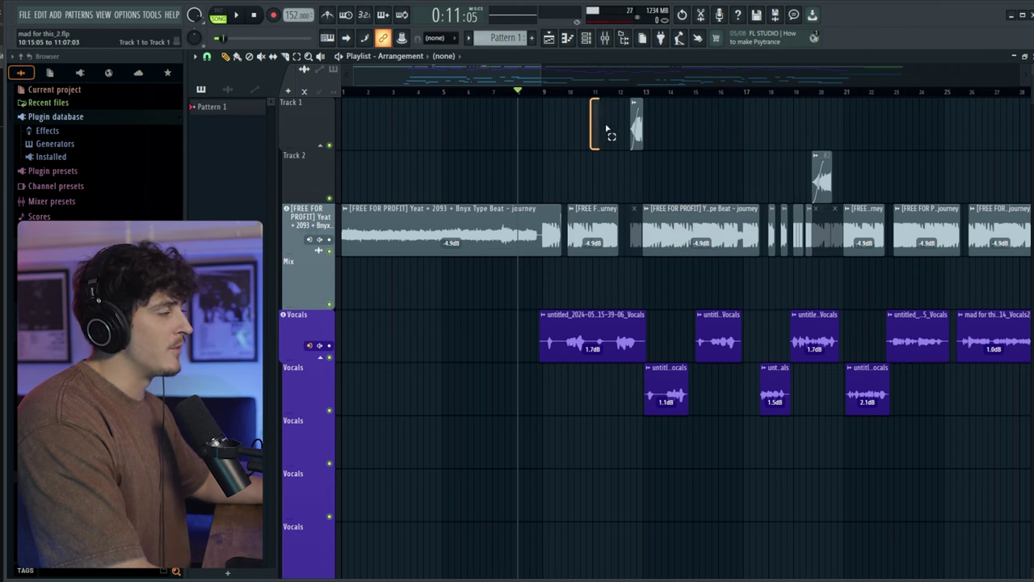
drag(508, 78, 573, 79)
scroll(476, 95, down, 3)
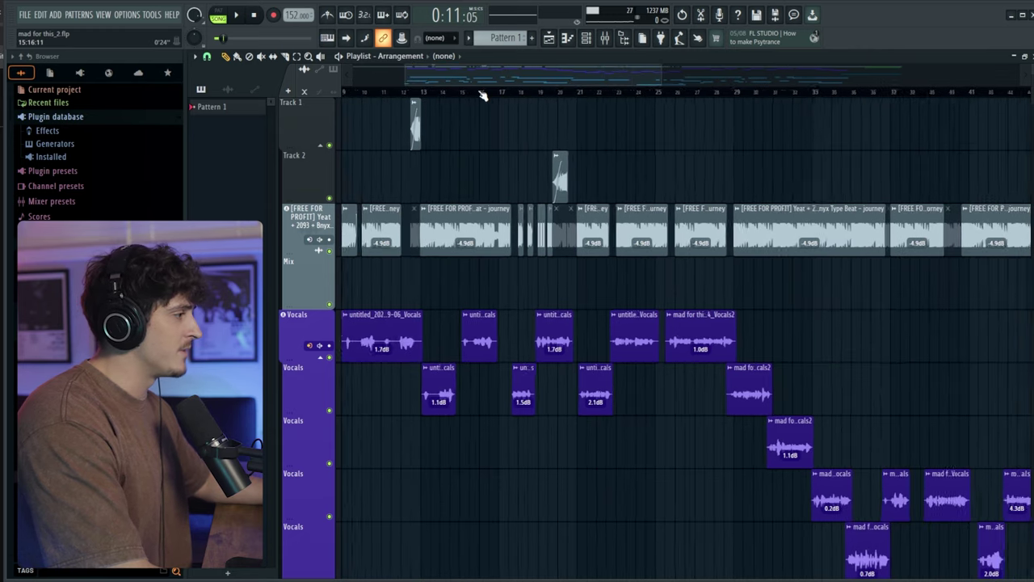
scroll(453, 92, up, 3)
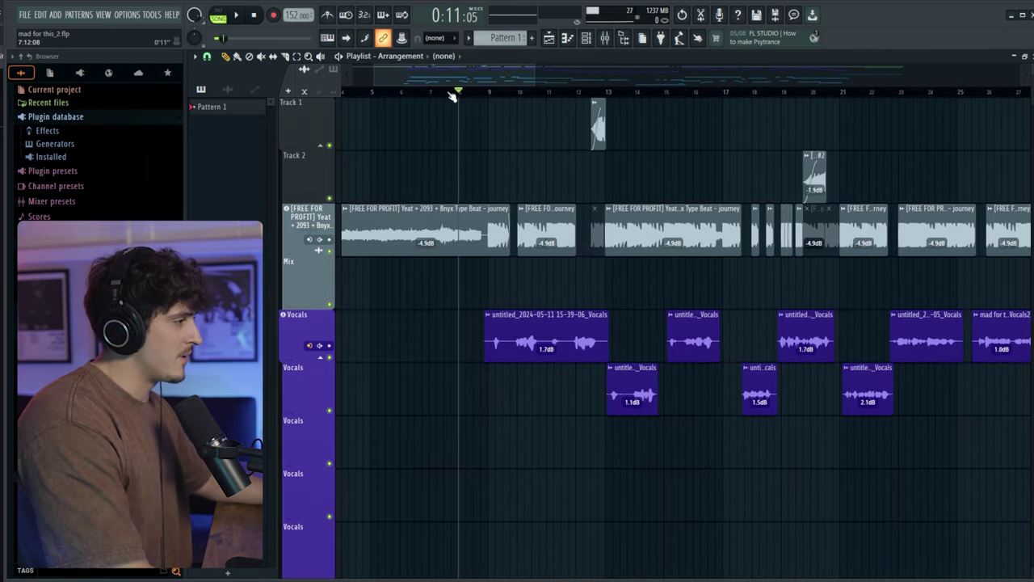
scroll(495, 414, down, 2)
scroll(496, 408, down, 5)
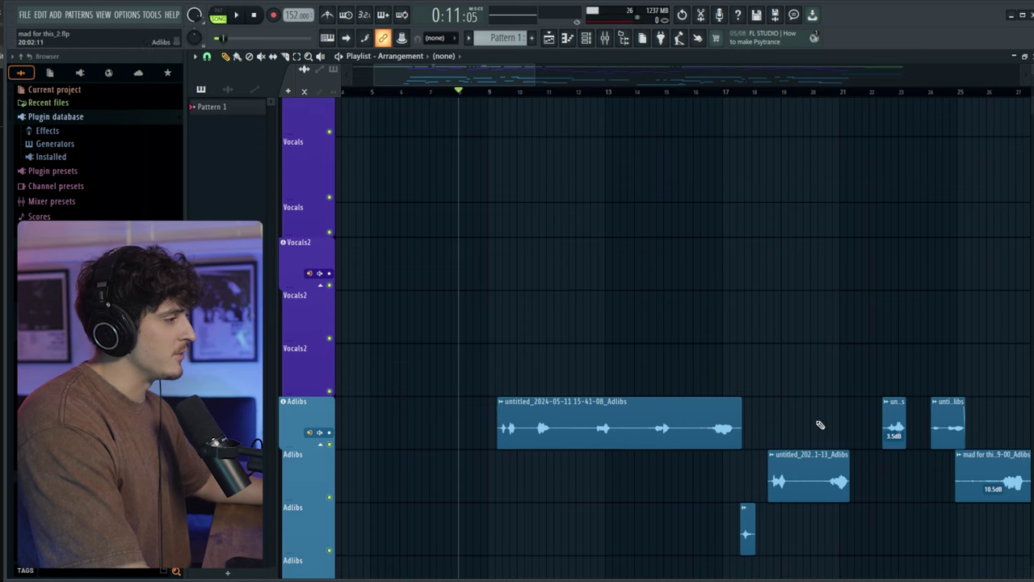
scroll(454, 381, up, 2)
scroll(692, 312, down, 4)
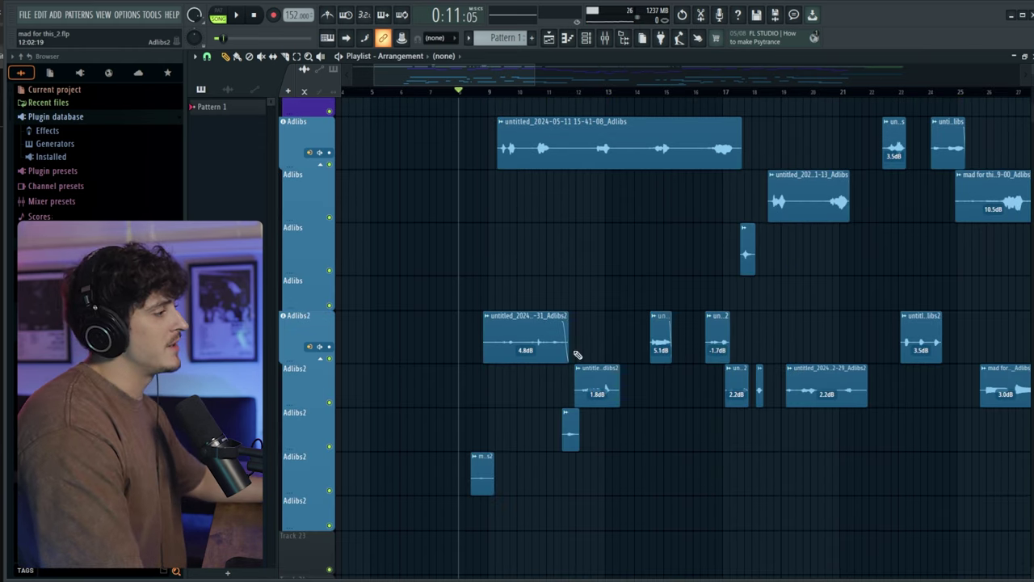
scroll(565, 395, up, 6)
- Play the arrangement, solo the first Vocals track and listen to its vocal clip around bars 9 to 11
key(space)
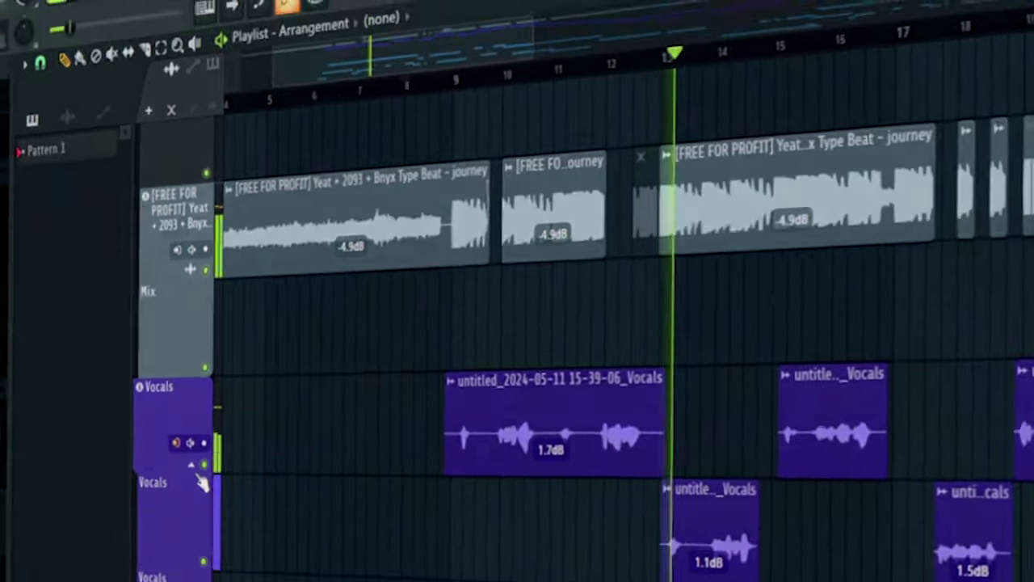
click(408, 24)
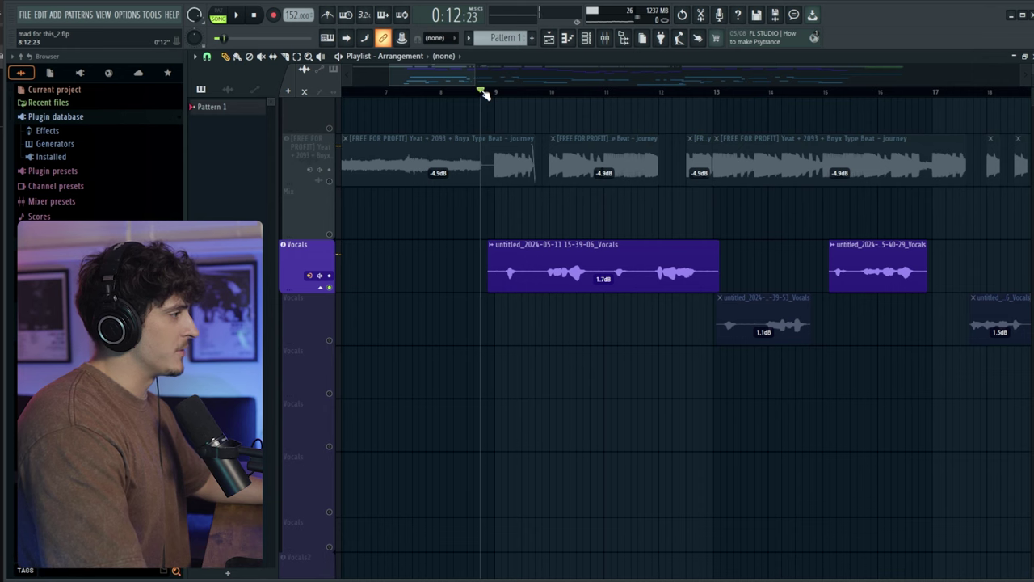
key(space)
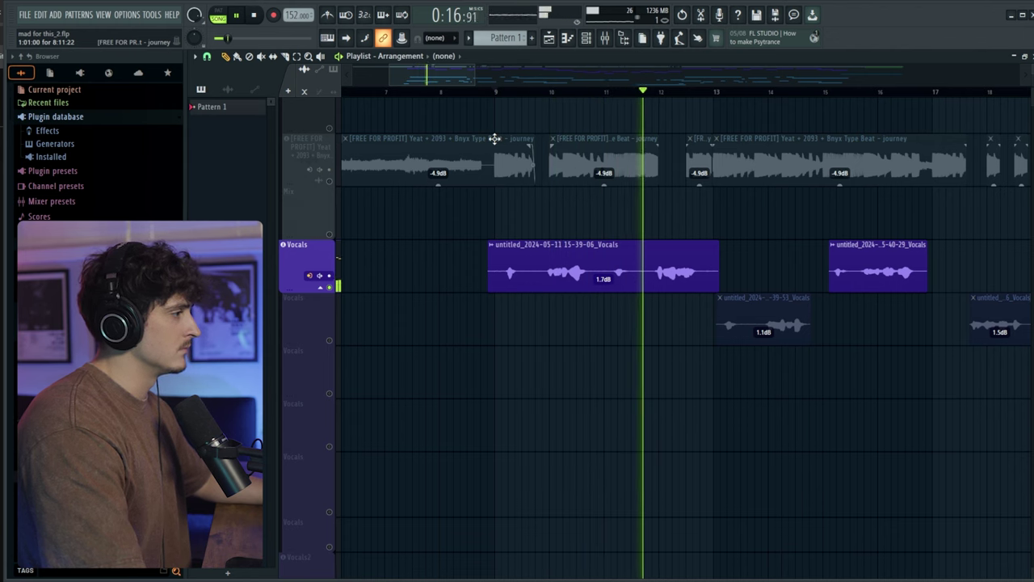
key(space)
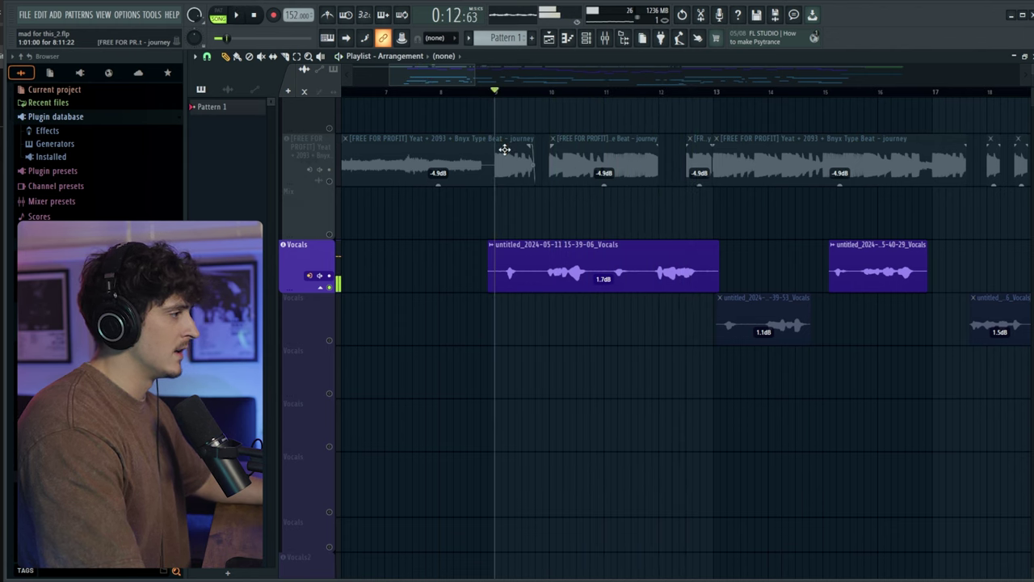
- Open the mixer and examine the Vocals channel's effect chain, including its Auto-Tune Pro key, scale and retune settings
click(603, 39)
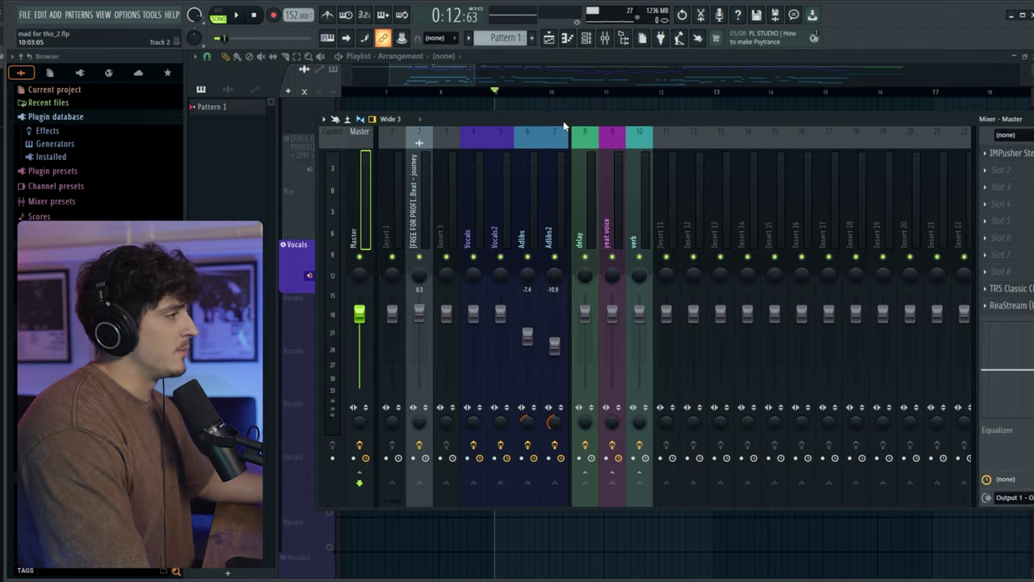
click(457, 232)
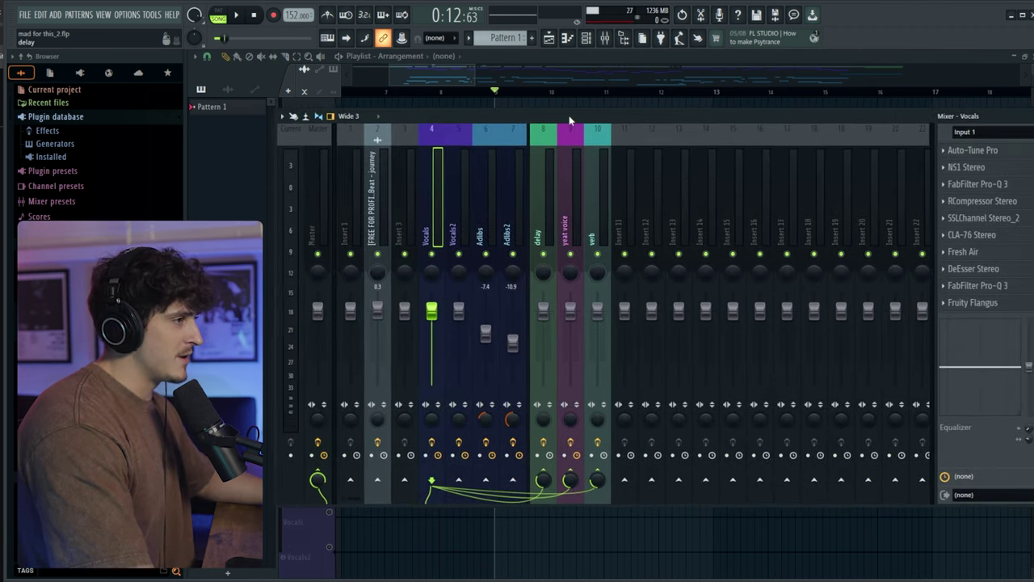
drag(292, 231, 334, 227)
drag(655, 113, 601, 112)
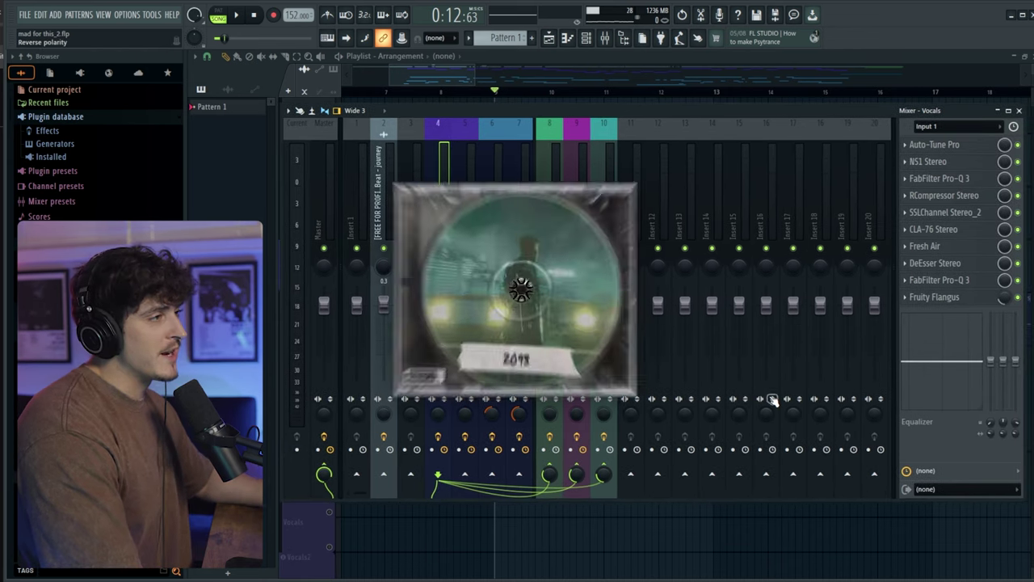
click(962, 145)
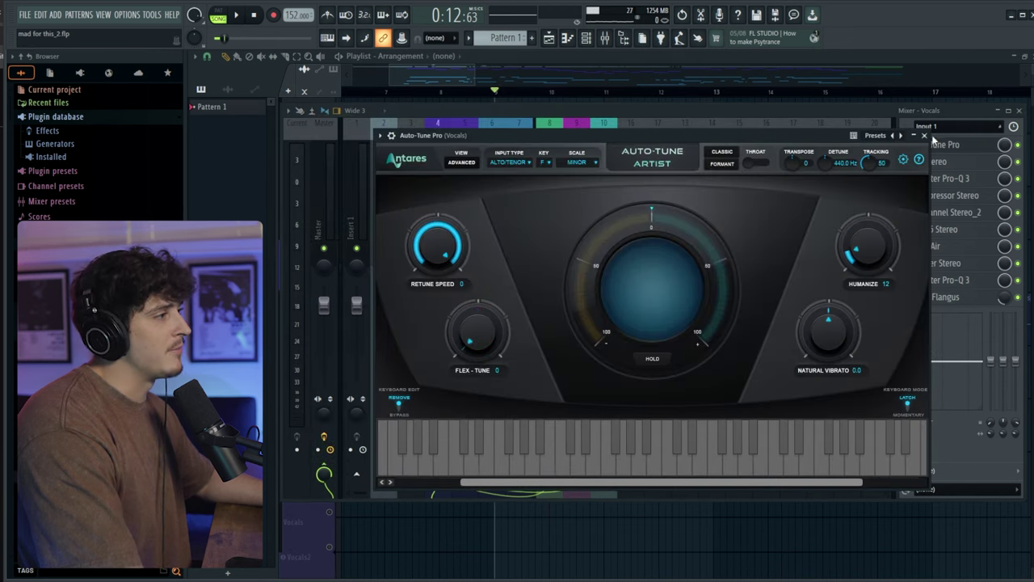
click(925, 135)
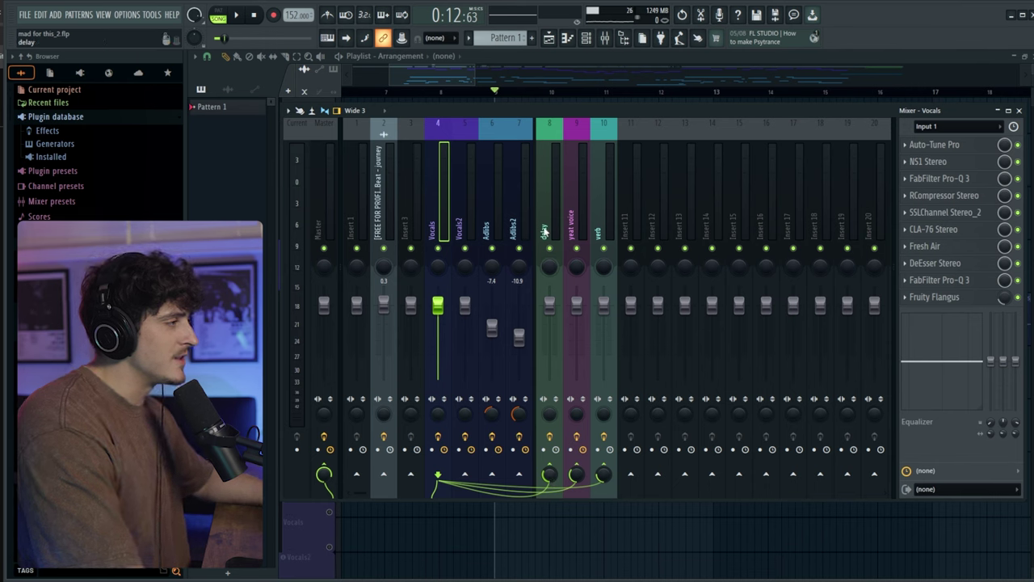
- Examine the delay channel's effects and its S1 Imager Stereo settings in the mixer
click(556, 234)
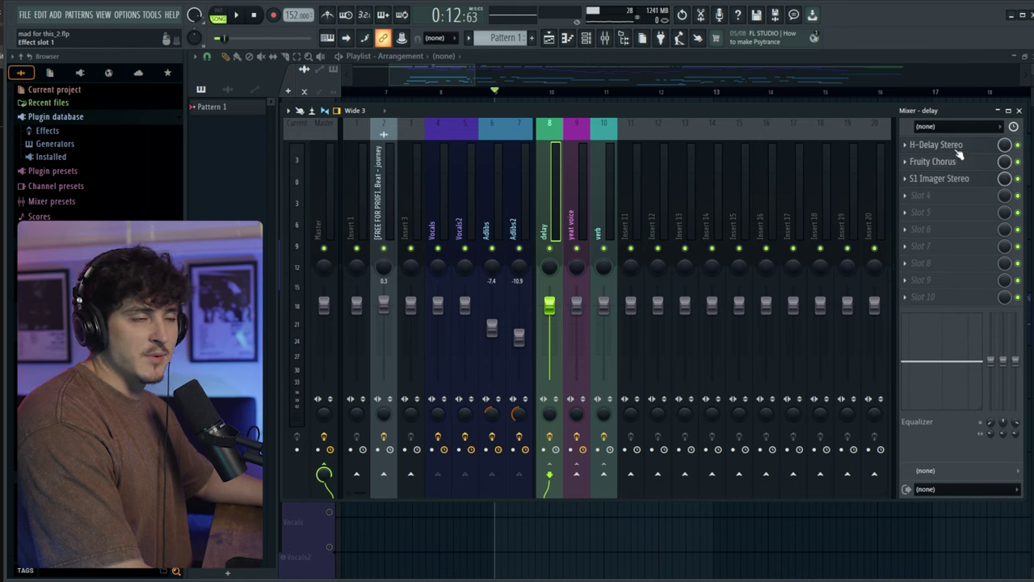
click(941, 179)
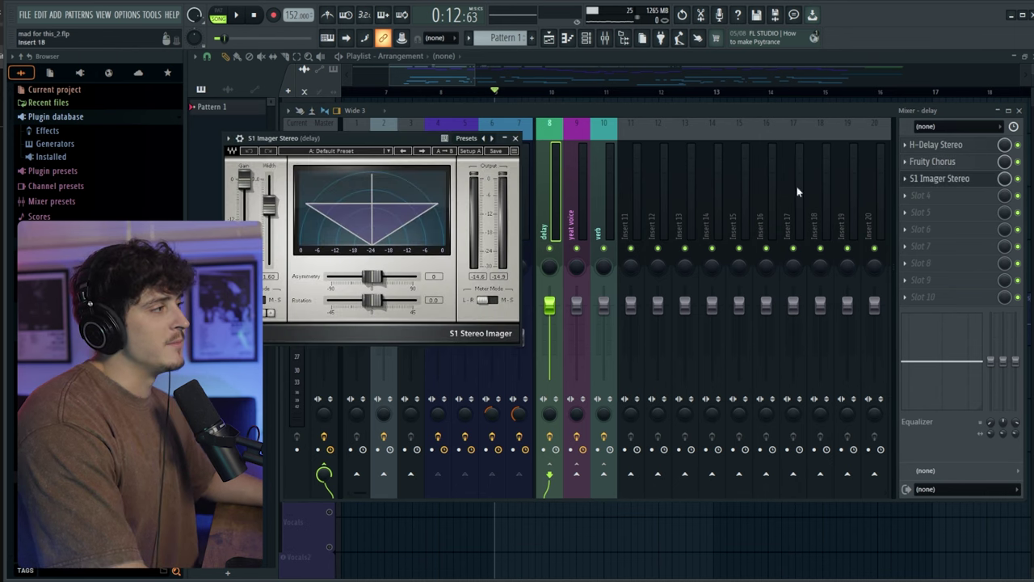
click(515, 138)
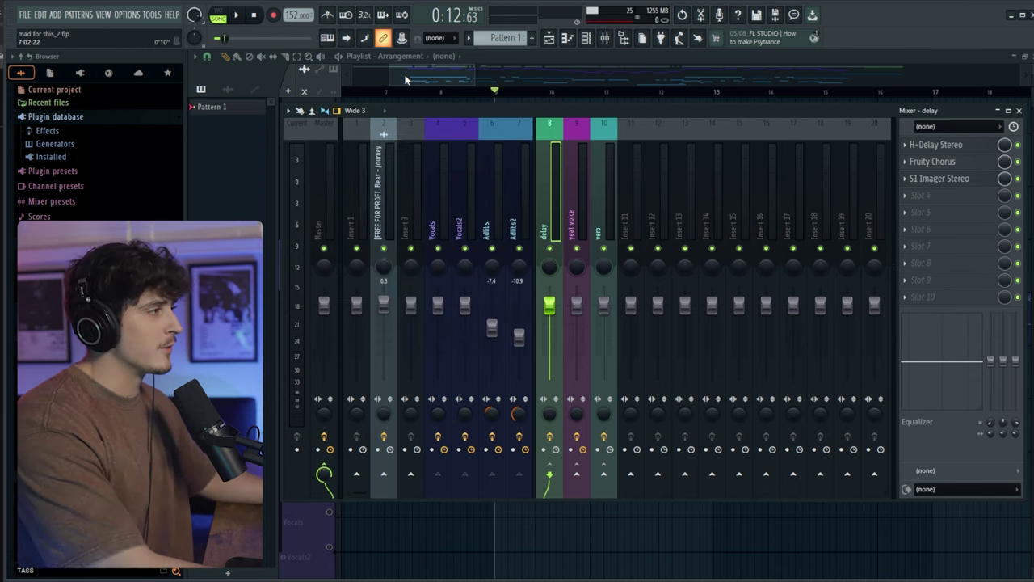
- Return to the playlist and listen to the soloed vocal clip from bar 9
click(406, 79)
key(space)
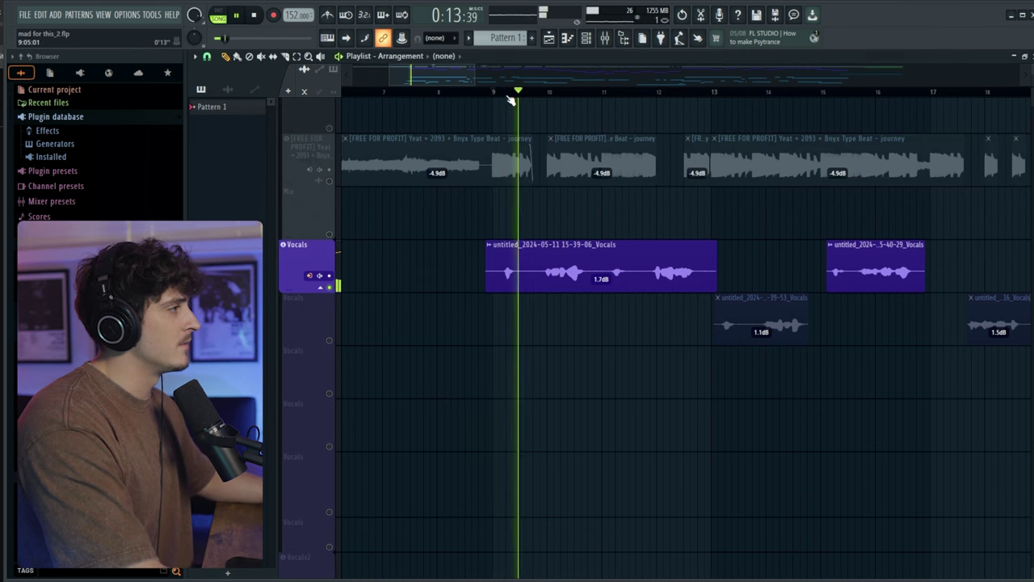
key(space)
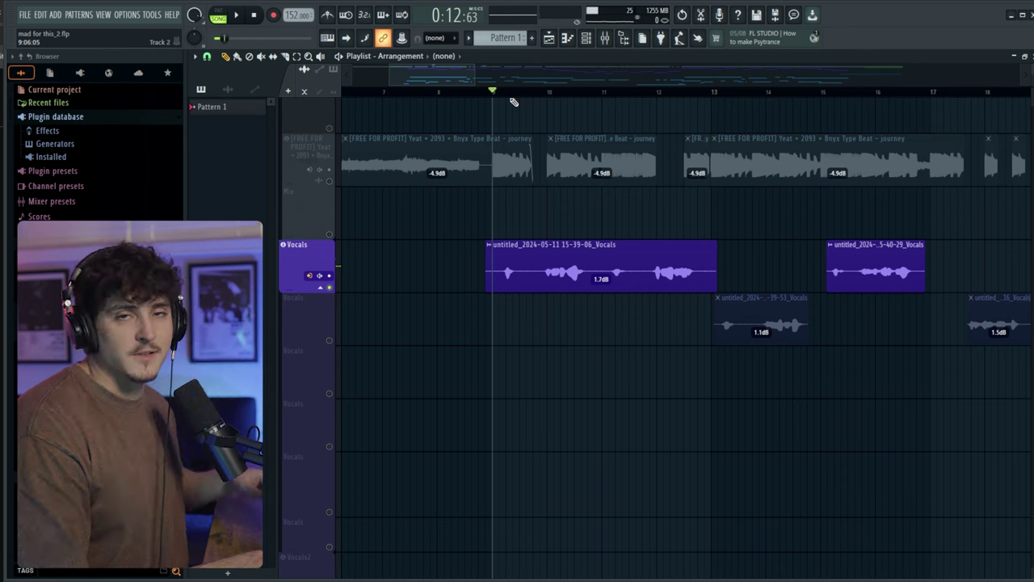
- Check the Vocals channel's sends in the mixer, then examine the Auto-Tune Artist settings on the yeat voice channel
key(F9)
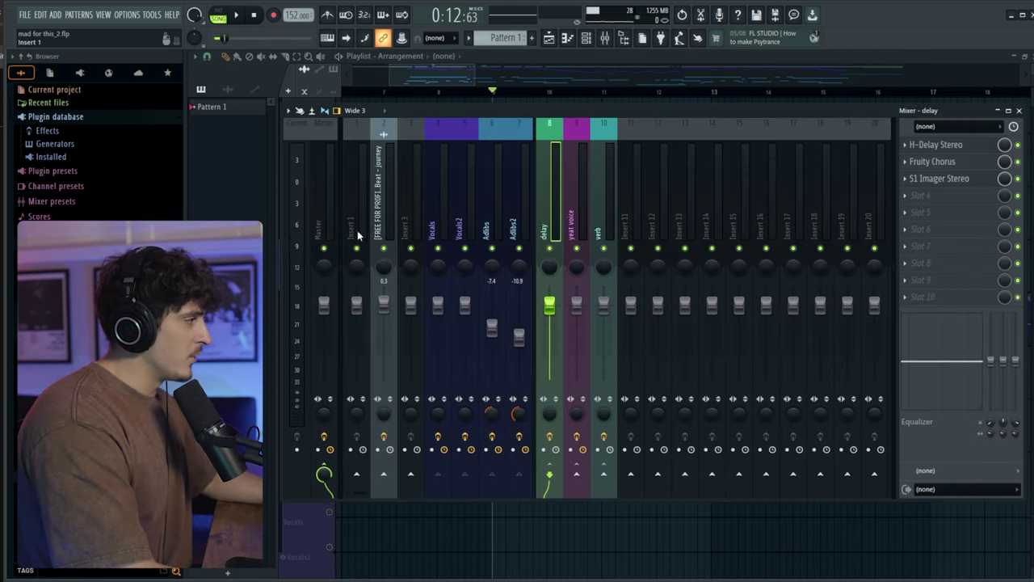
click(441, 218)
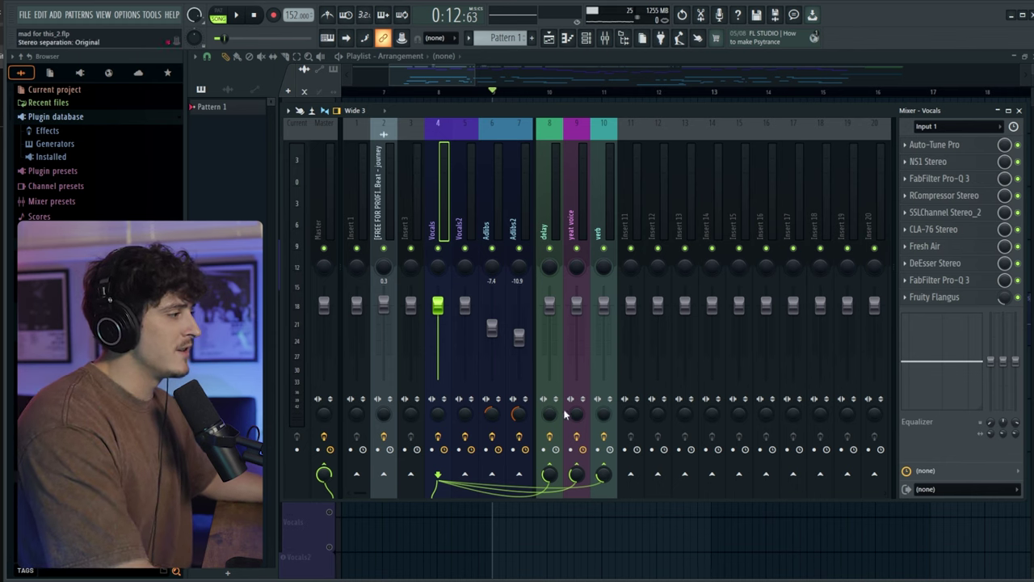
click(581, 240)
click(966, 147)
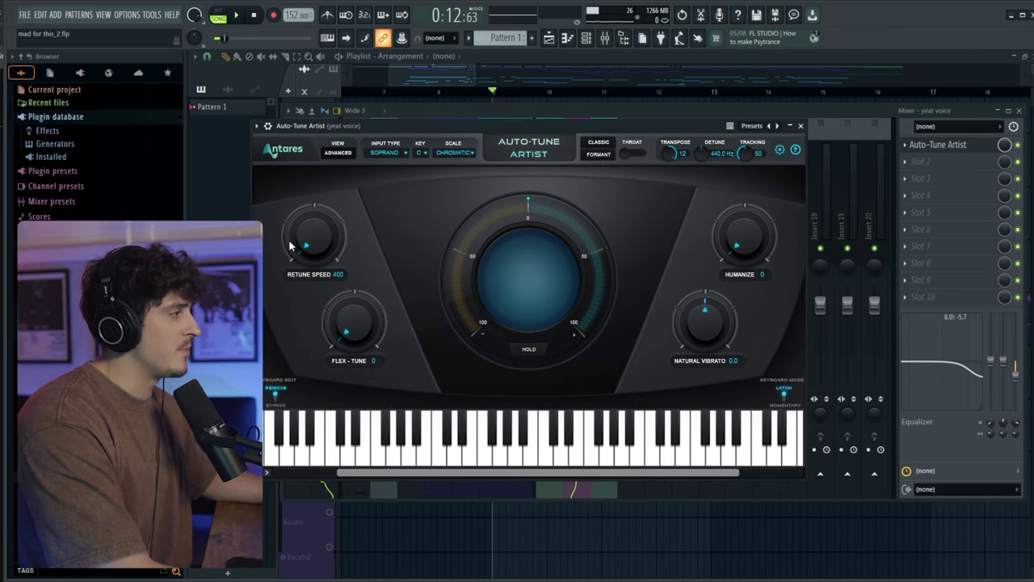
click(800, 125)
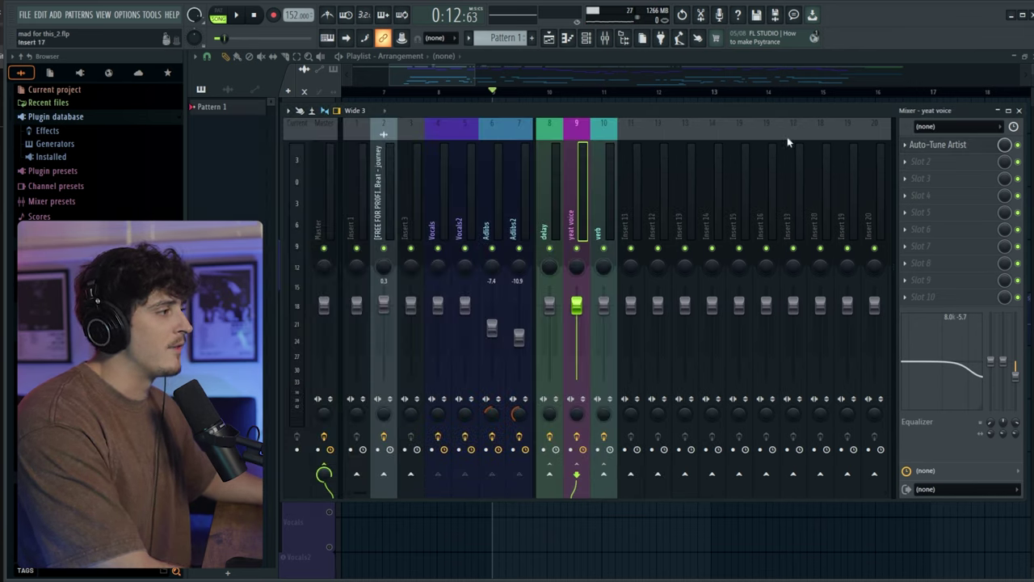
- Play the soloed vocals while adjusting the Vocals channel's send to the yeat voice channel to about 60%
click(441, 220)
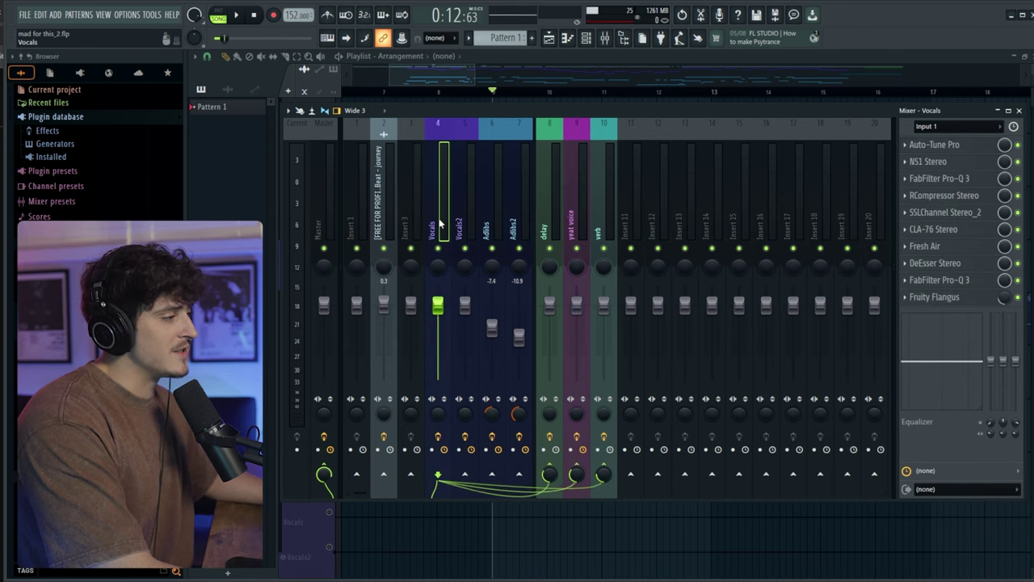
key(space)
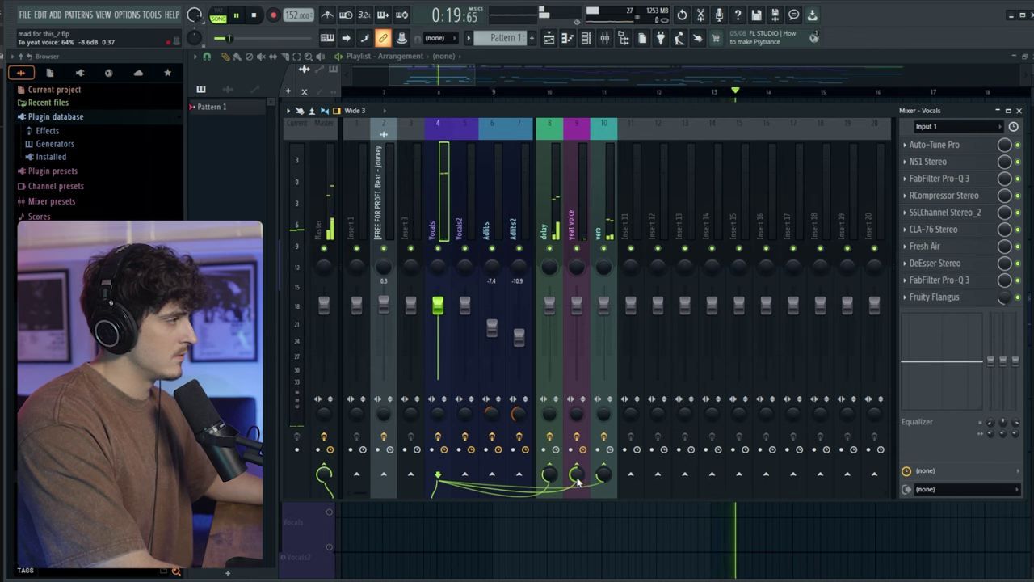
key(space)
key(space)
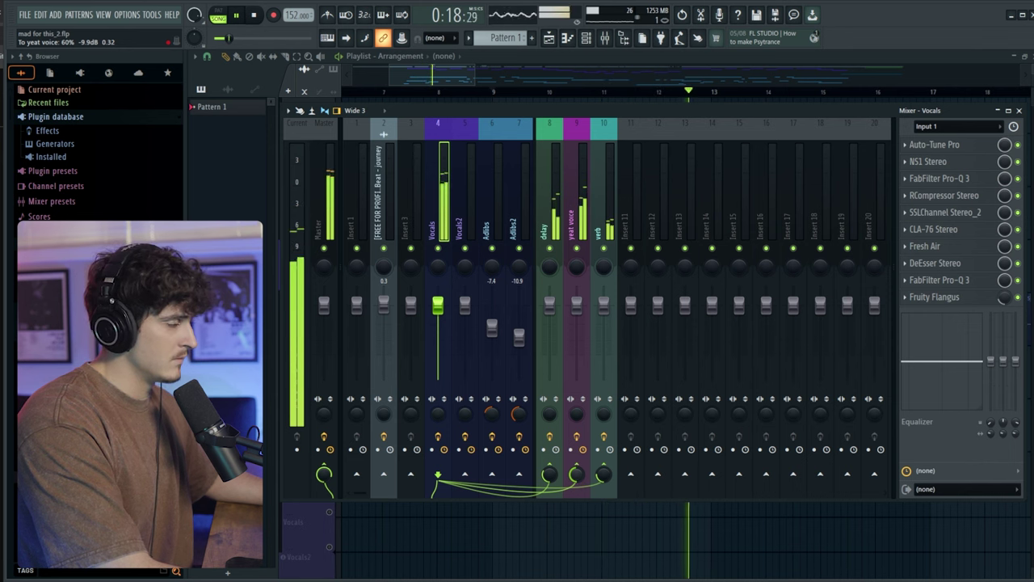
key(space)
- Return to the playlist and unmute the first Adlibs track
key(F9)
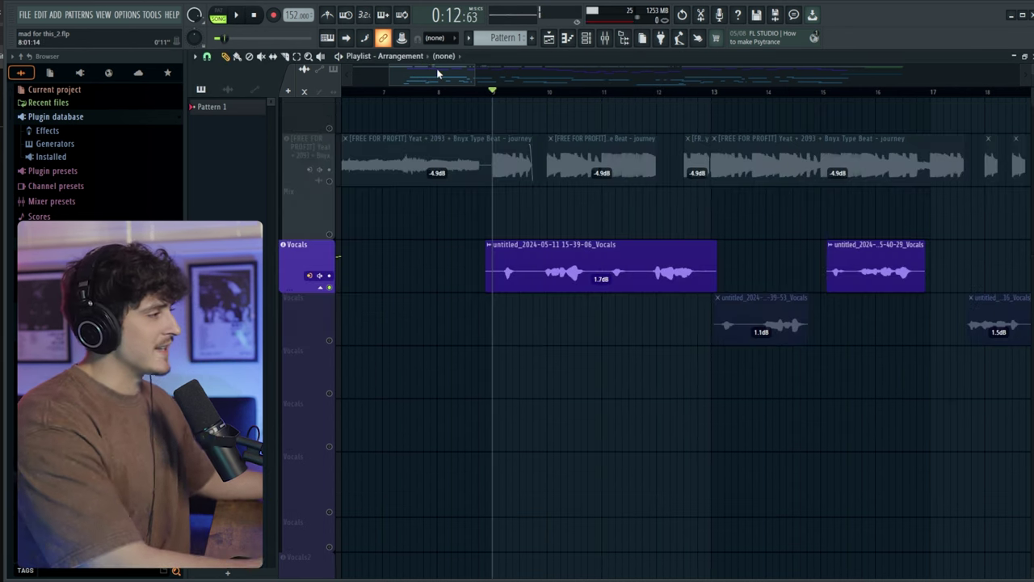
scroll(455, 362, down, 8)
scroll(455, 367, up, 1)
click(330, 339)
- Compare the Adlibs and Vocals effect chains in the mixer and examine the Fruity Stereo Shaper settings on the Adlibs channel
click(605, 38)
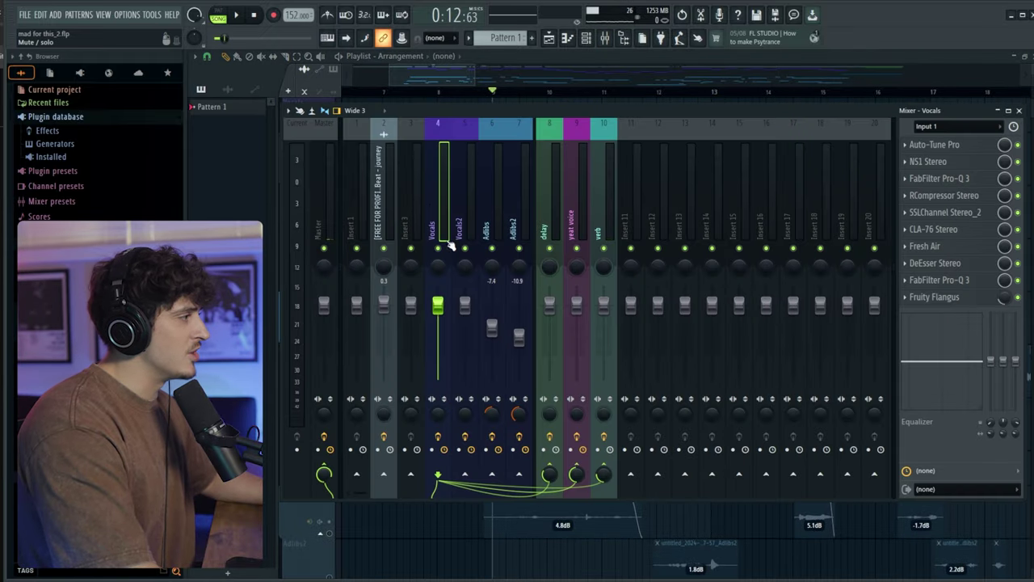
click(497, 228)
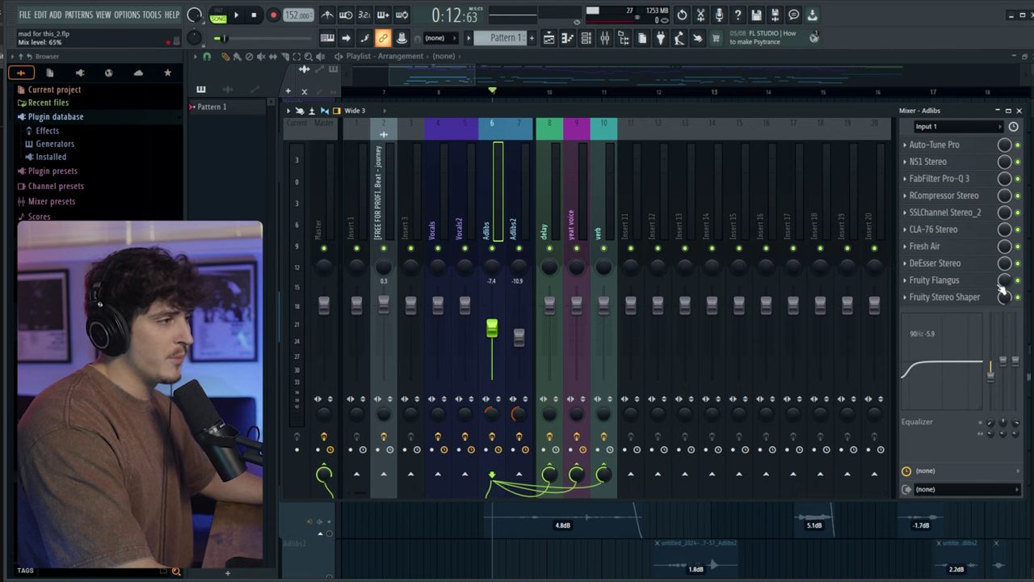
click(449, 231)
click(942, 280)
click(965, 281)
click(496, 233)
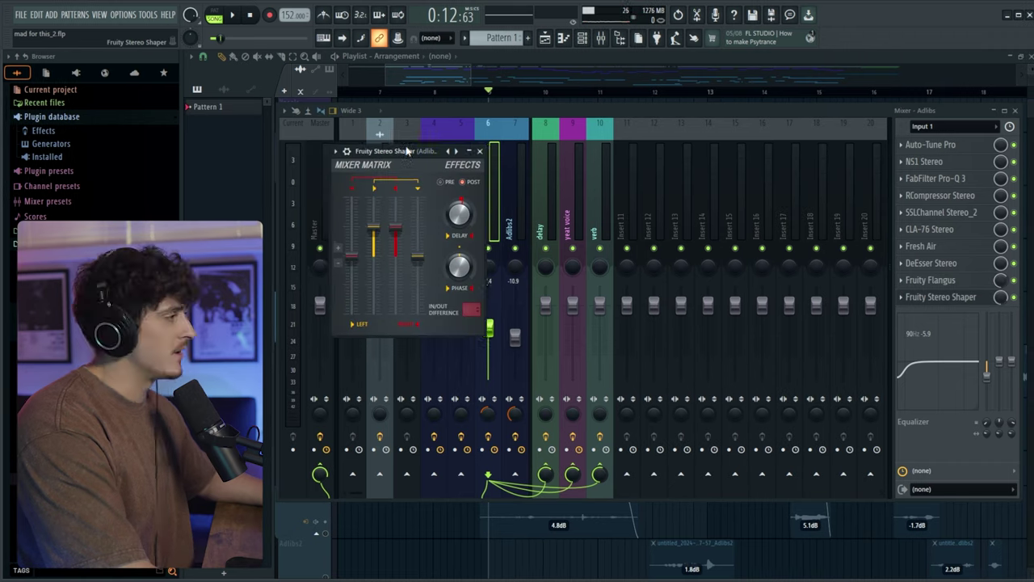
drag(407, 151, 413, 149)
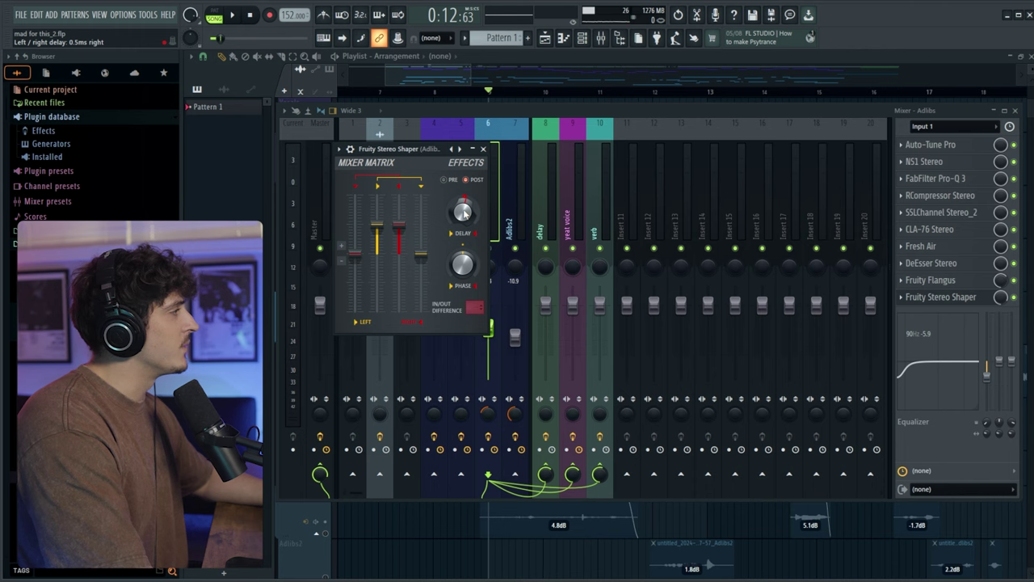
click(484, 151)
- Mute the first Adlibs track in the playlist and return to the first Vocals track
key(F9)
scroll(432, 234, down, 3)
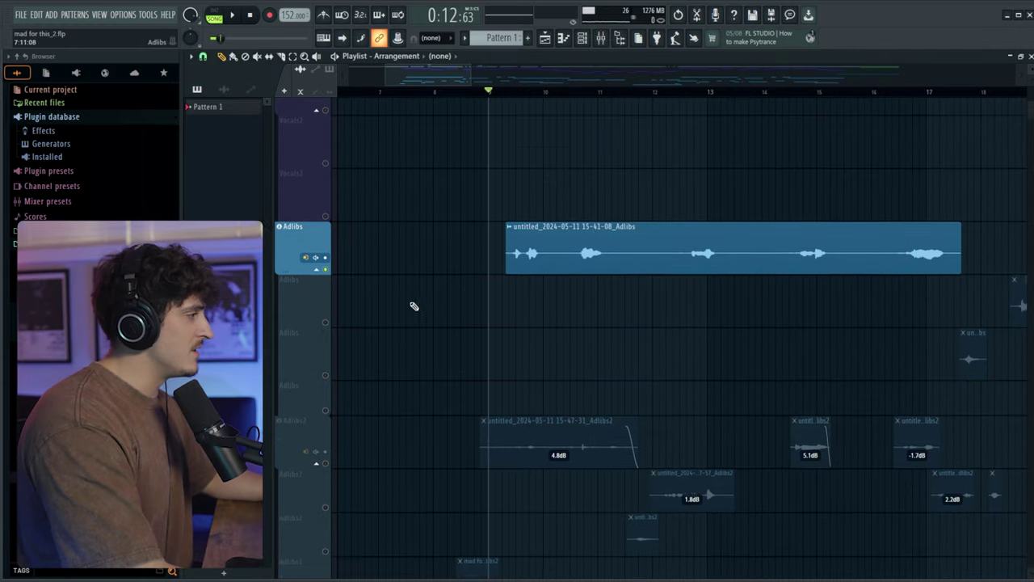
click(325, 235)
scroll(348, 273, up, 5)
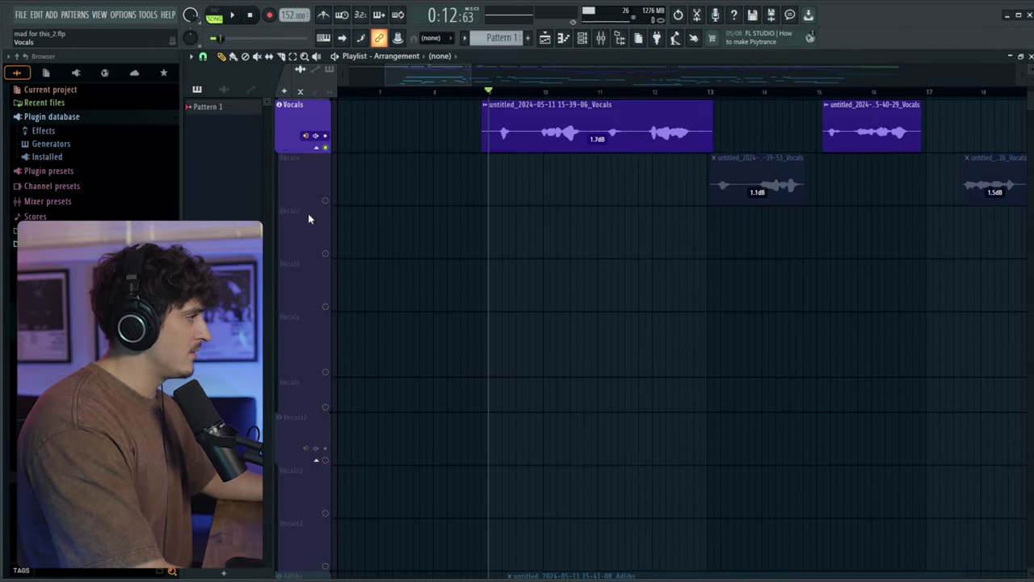
- Collapse the Vocals track group and unmute the first Adlibs track in the playlist
click(318, 149)
scroll(420, 346, down, 2)
scroll(420, 345, up, 3)
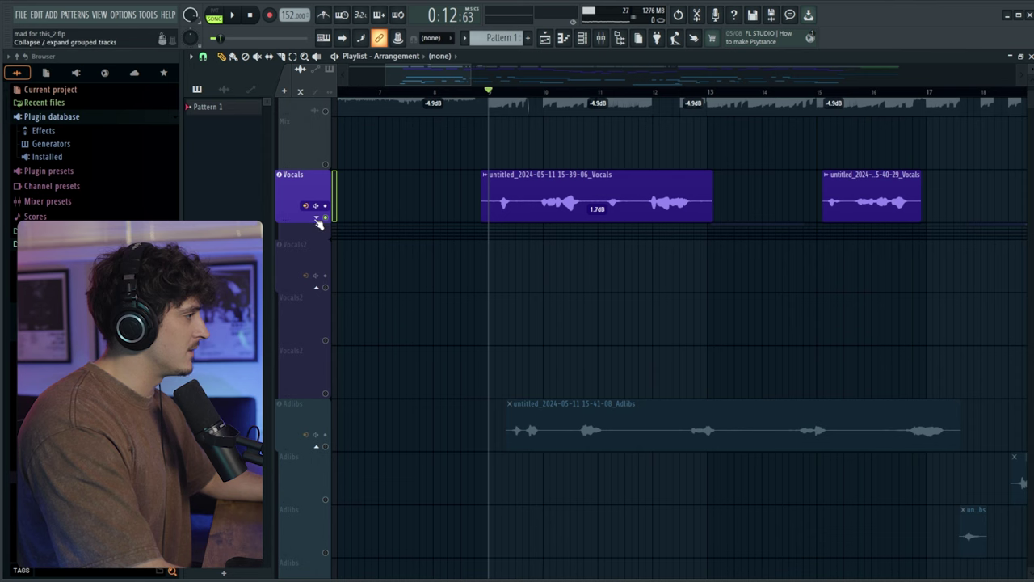
click(326, 434)
key(space)
key(space)
- Mute the first Vocals track, play the first Adlibs track on its own, and unmute the Vocals track again
click(325, 207)
key(space)
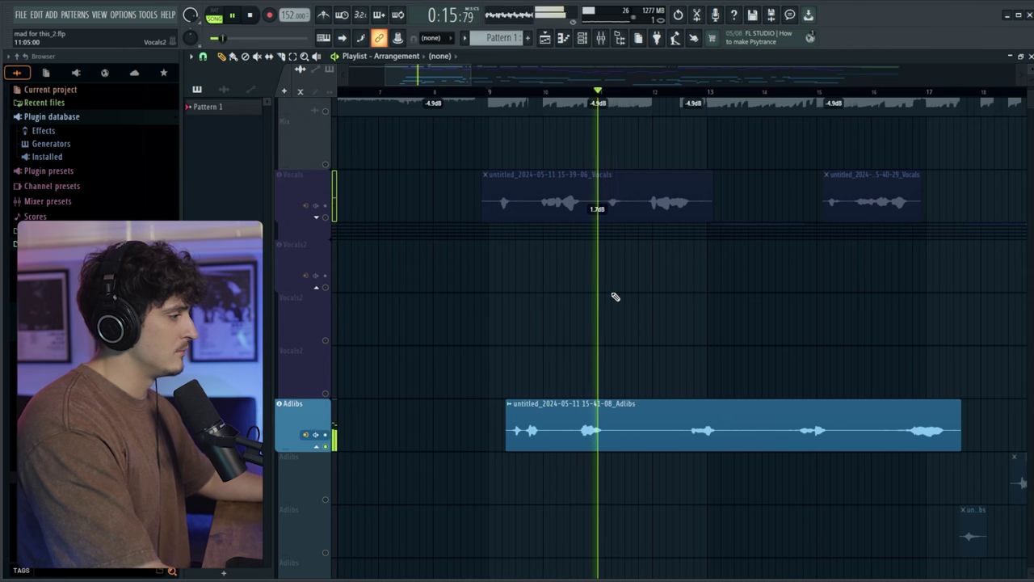
key(space)
click(316, 212)
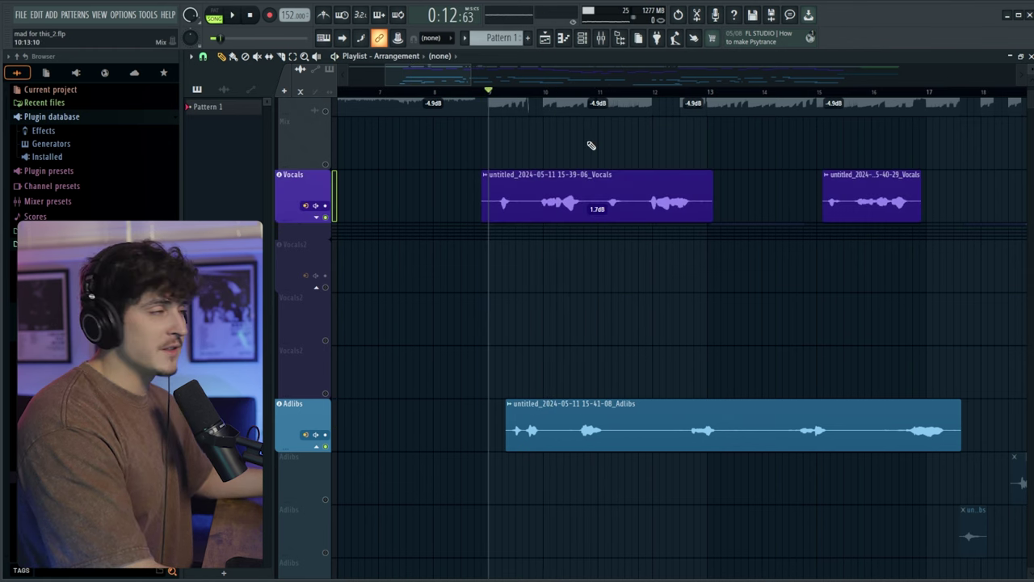
- Review the Adlibs channel's sends in the mixer, and play the first Vocals and Adlibs tracks together
click(601, 38)
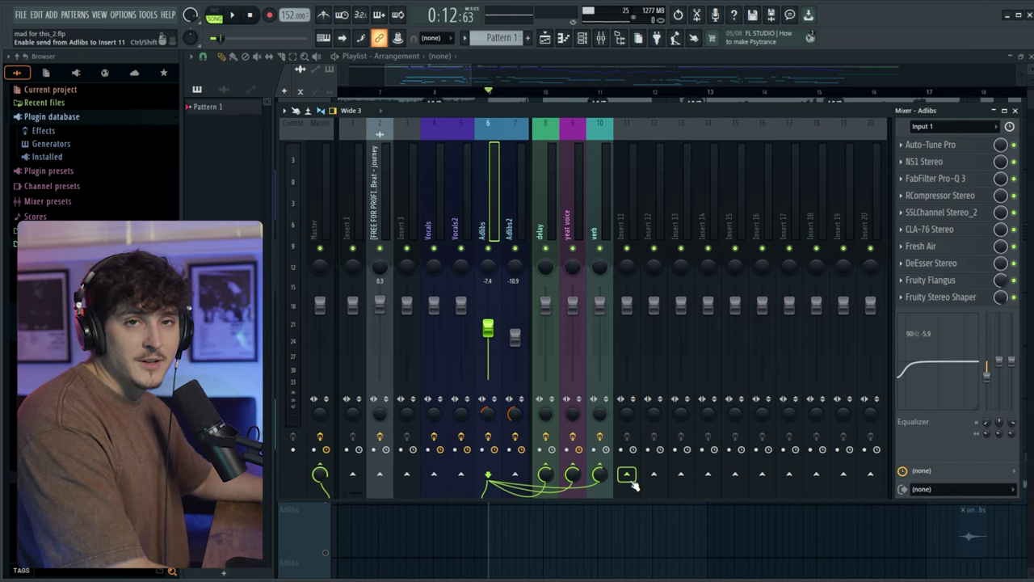
click(418, 81)
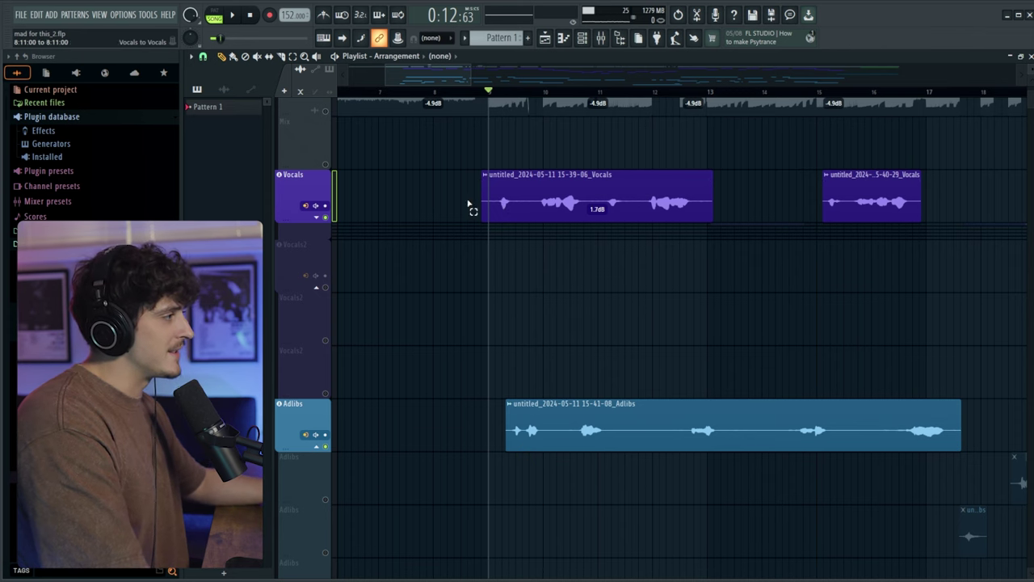
drag(469, 204, 509, 202)
drag(492, 429, 546, 437)
right_click(578, 296)
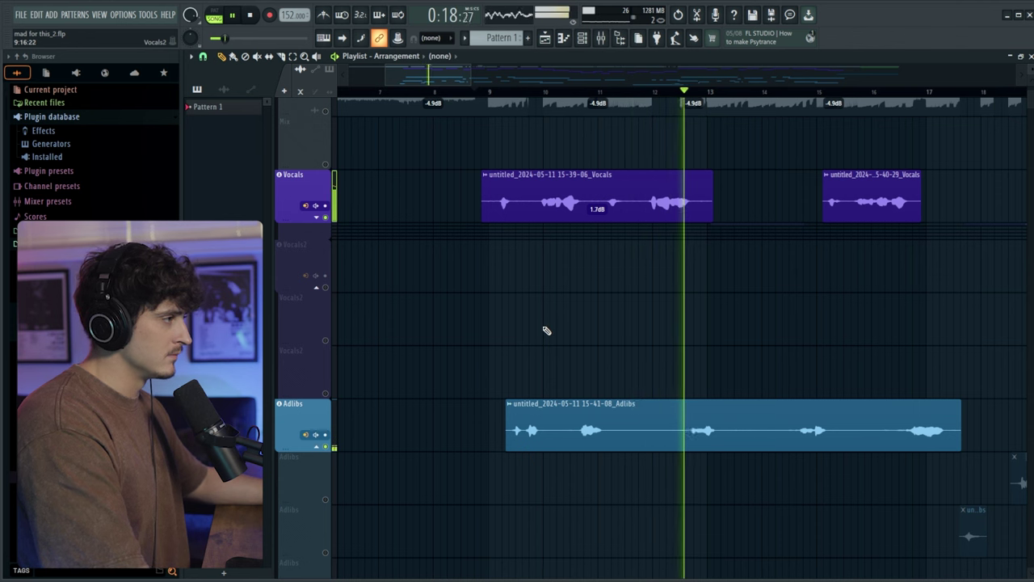
scroll(540, 331, down, 5)
key(space)
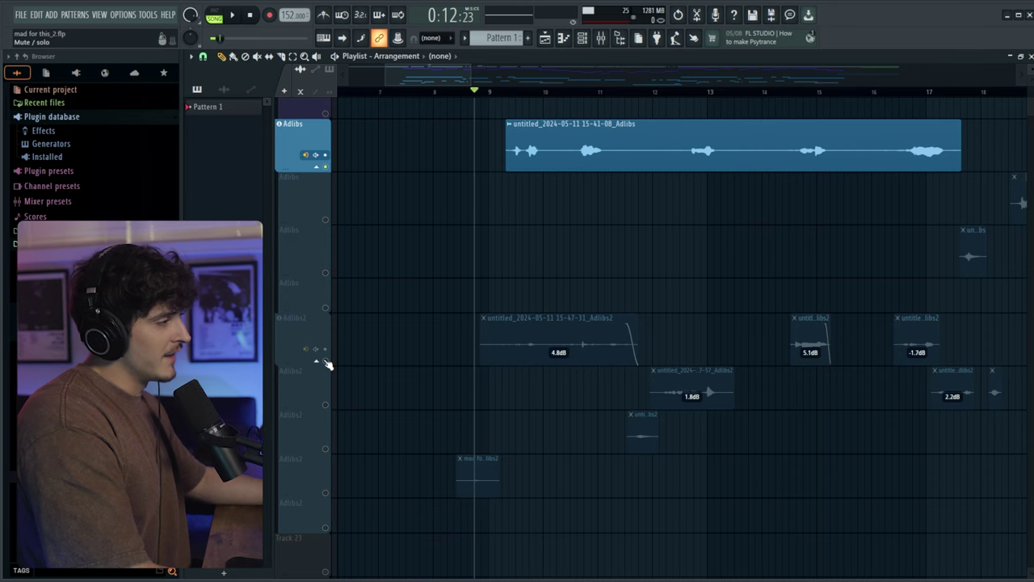
- Unmute the first four Adlibs2 tracks and review the Adlibs2 channel's effect chain and sends in the mixer
click(325, 360)
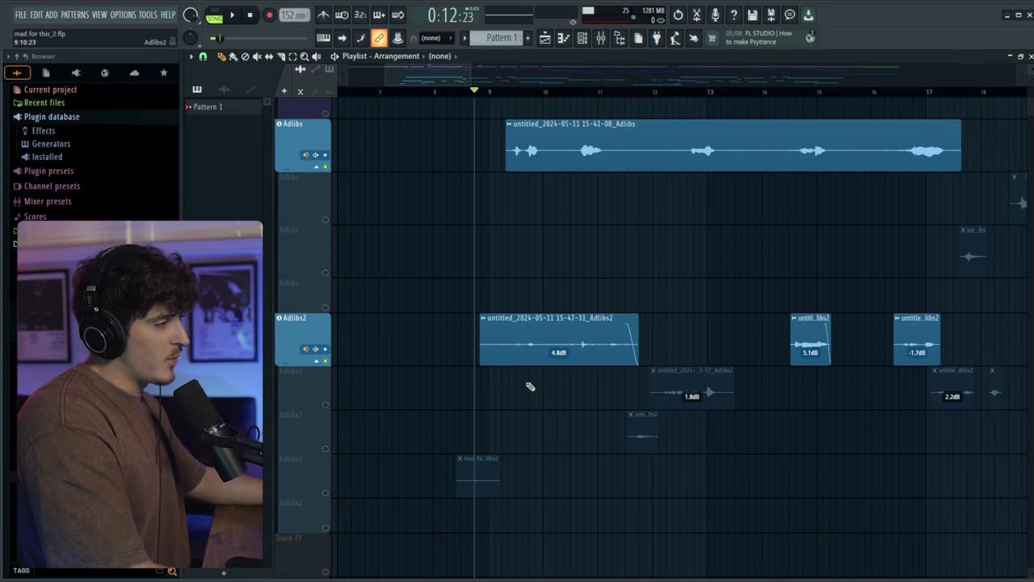
click(325, 405)
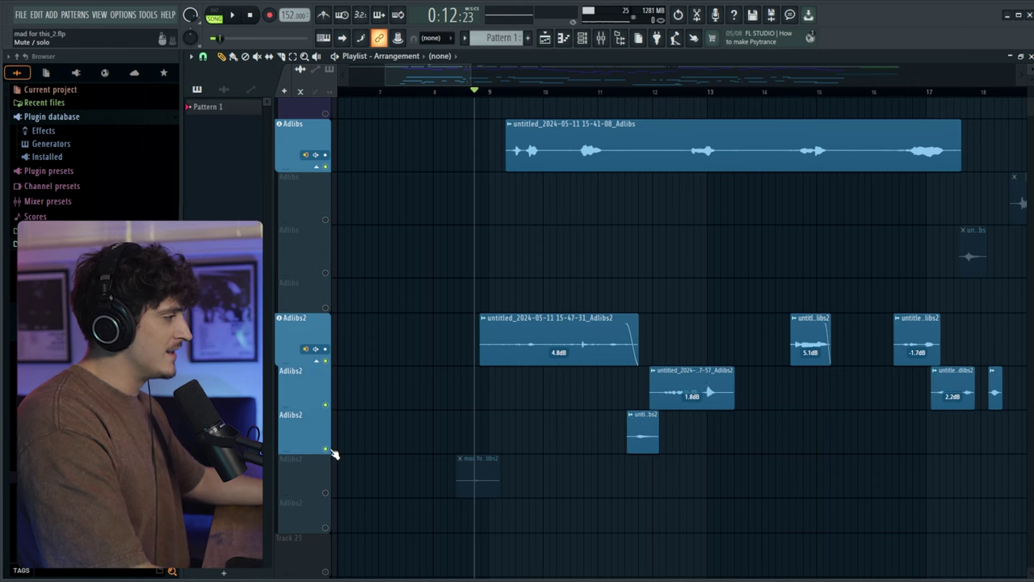
key(F9)
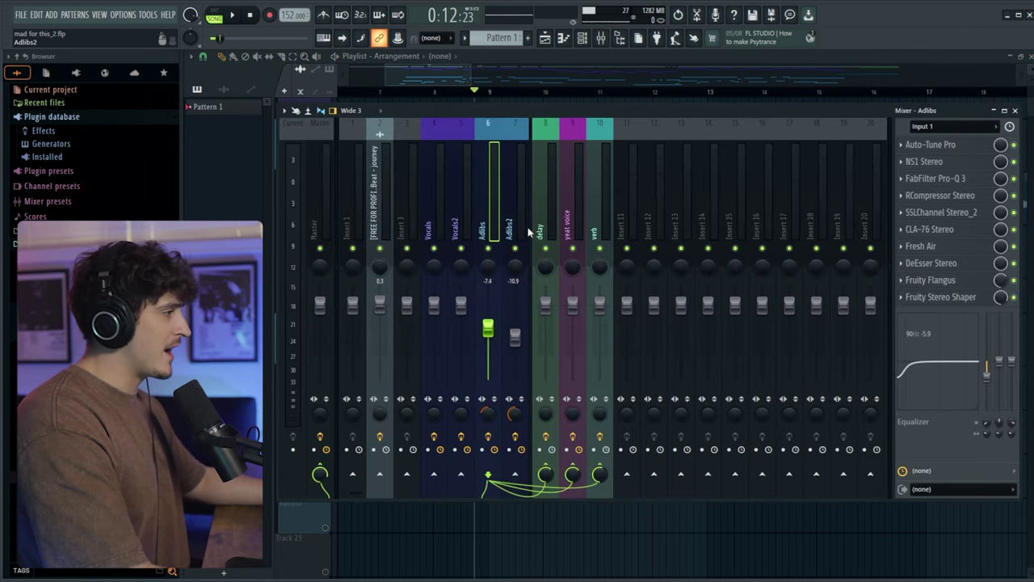
click(943, 280)
click(947, 280)
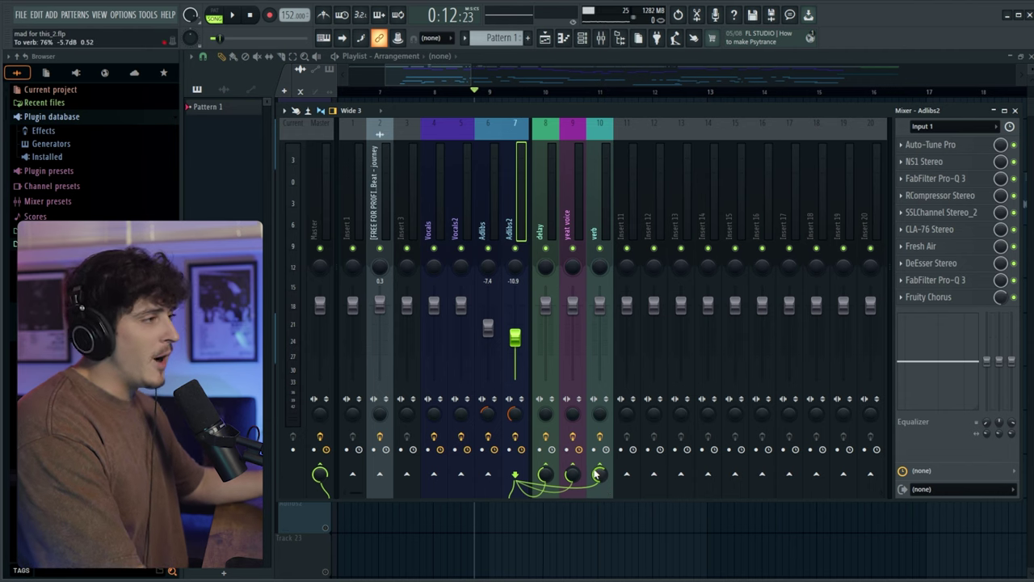
key(F9)
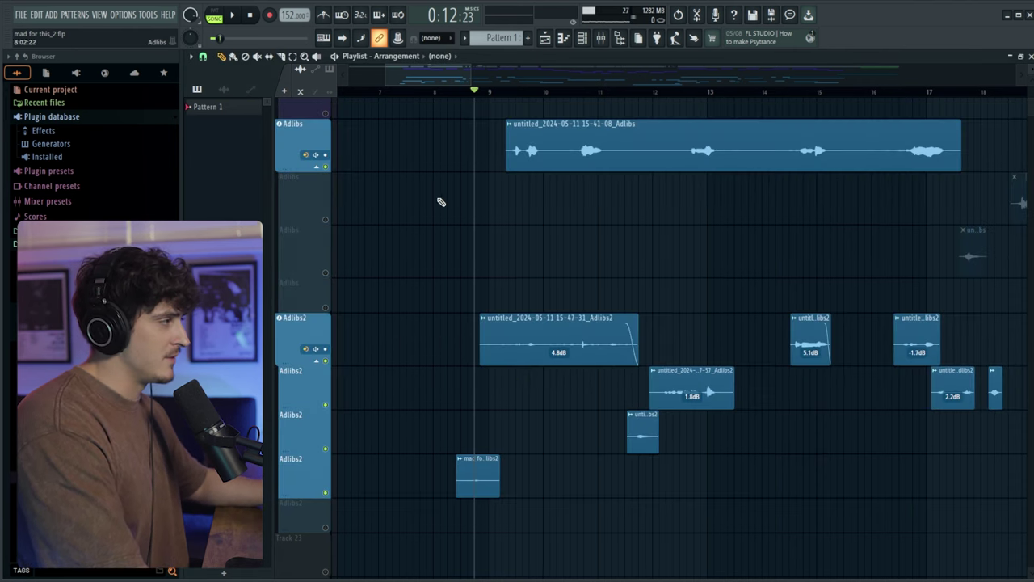
- Examine the curve of the second FabFilter Pro-Q 3 on the Adlibs2 channel and return to the playlist
click(600, 37)
click(942, 283)
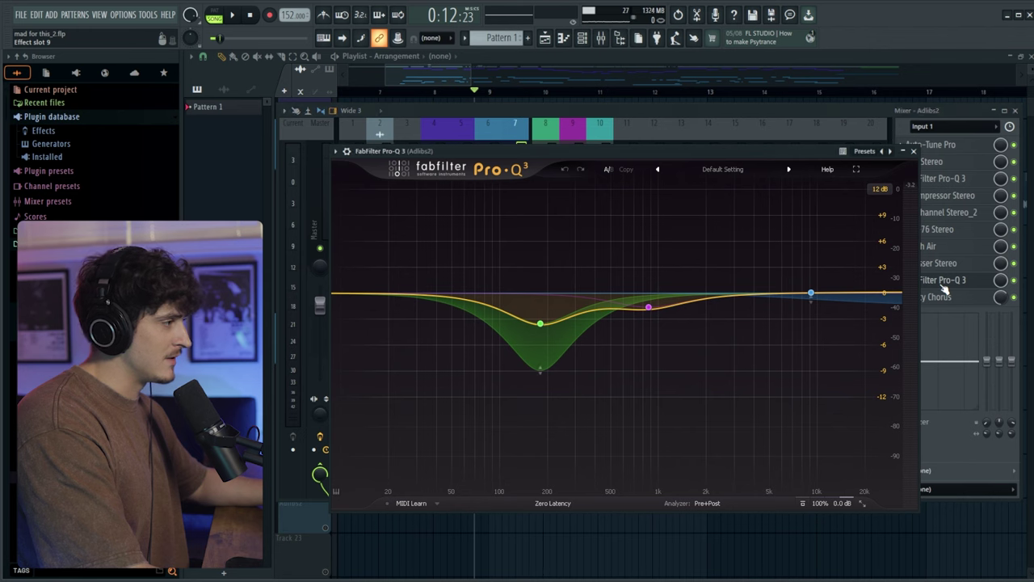
click(914, 153)
key(F9)
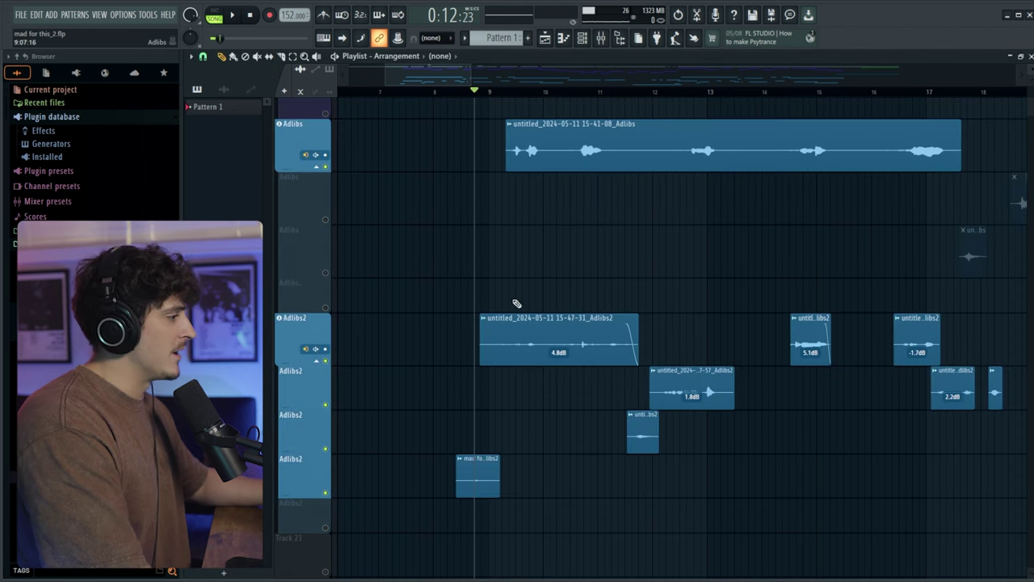
- Solo the first Adlibs2 track, play it, and add the second and third Adlibs2 tracks to the playback
right_click(325, 360)
key(space)
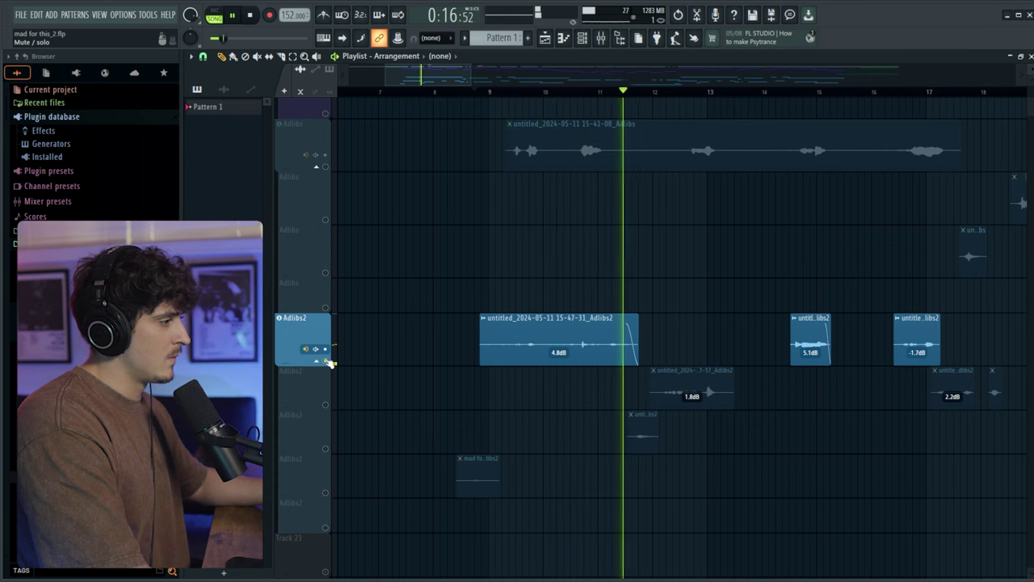
click(326, 405)
key(space)
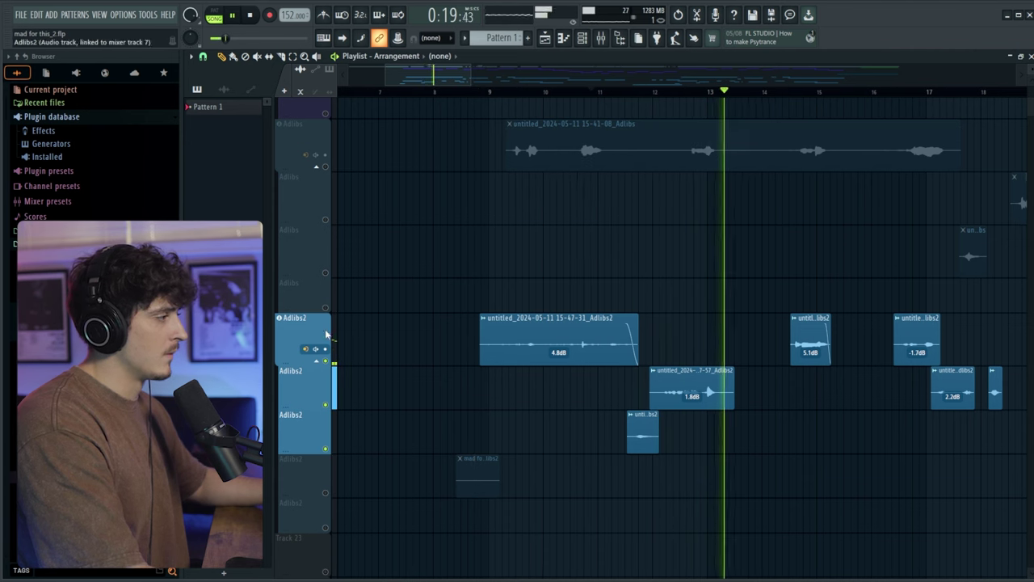
key(space)
- Unmute all the vocal and adlib tracks, keep the beat track muted, and return to the Adlibs tracks
right_click(325, 361)
right_click(325, 361)
scroll(450, 222, up, 6)
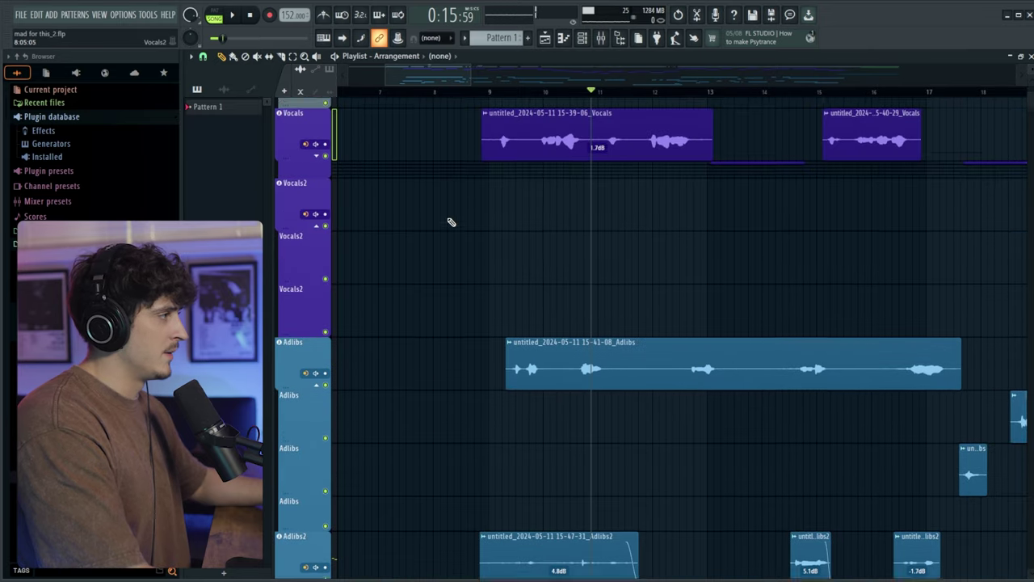
scroll(505, 236, down, 1)
scroll(505, 235, down, 3)
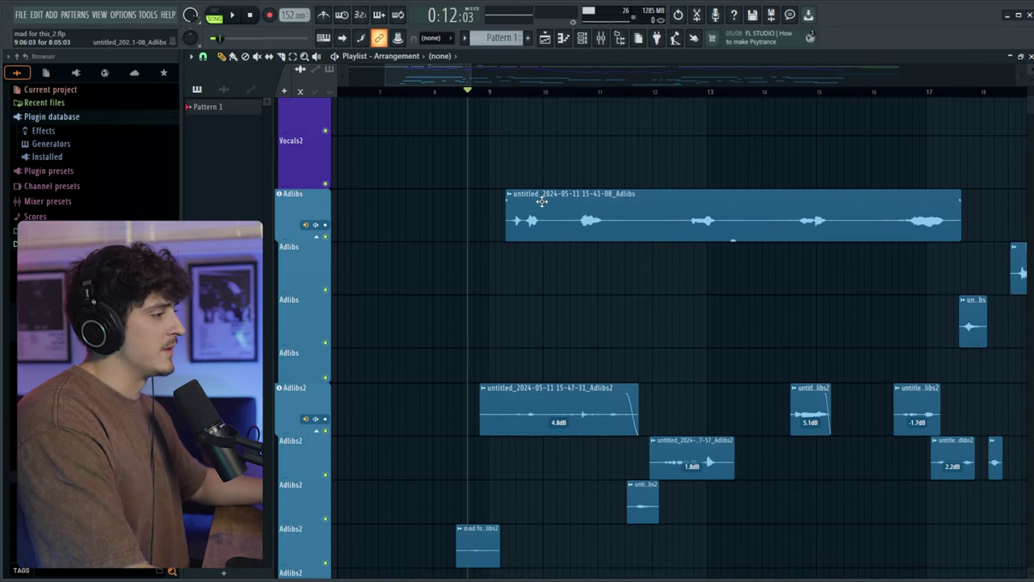
scroll(504, 166, down, 1)
- Play the vocals and adlibs without the beat, following the clips across the Adlibs, Adlibs2 and Vocals tracks
key(space)
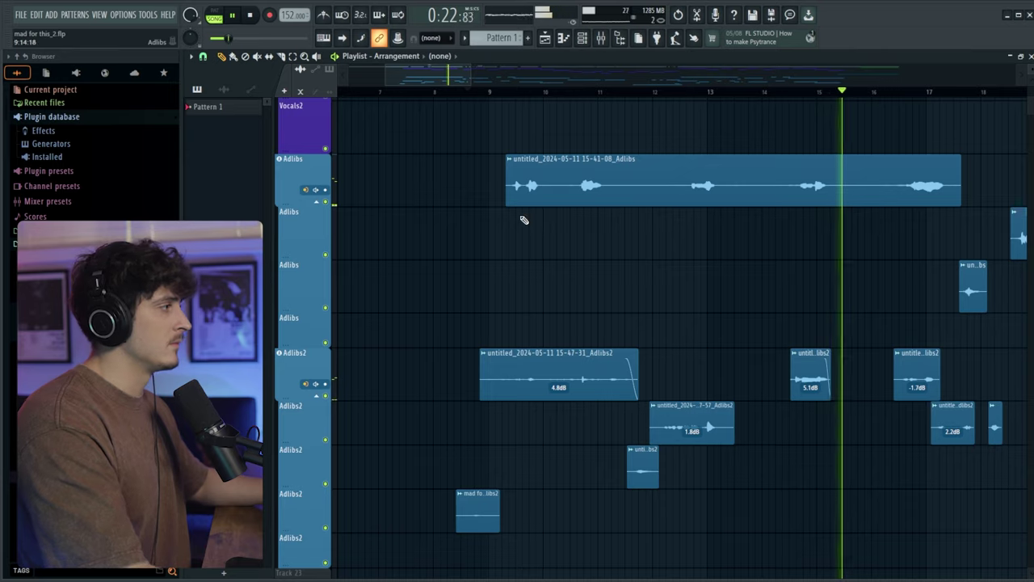
drag(429, 81, 479, 77)
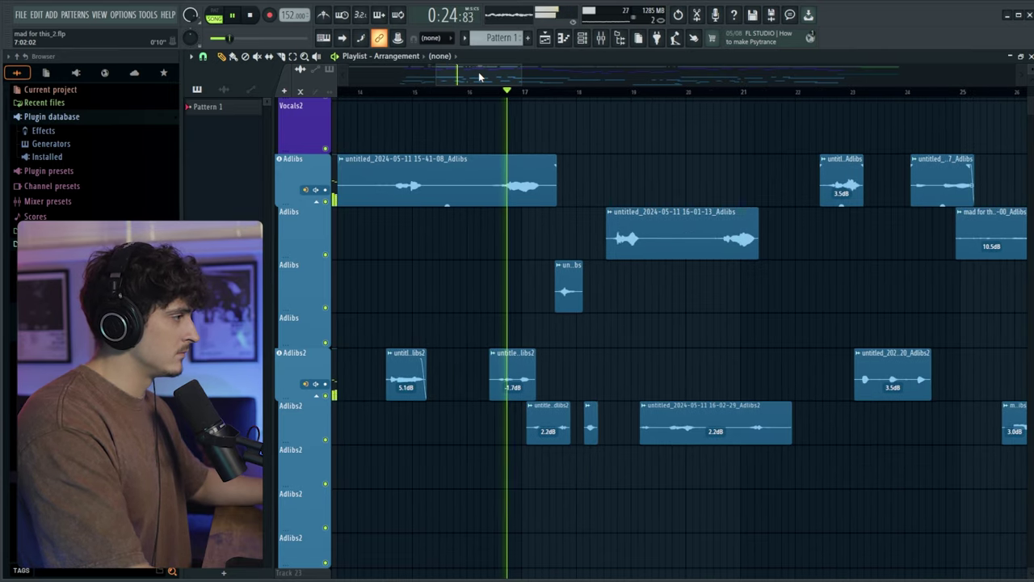
scroll(671, 341, up, 1)
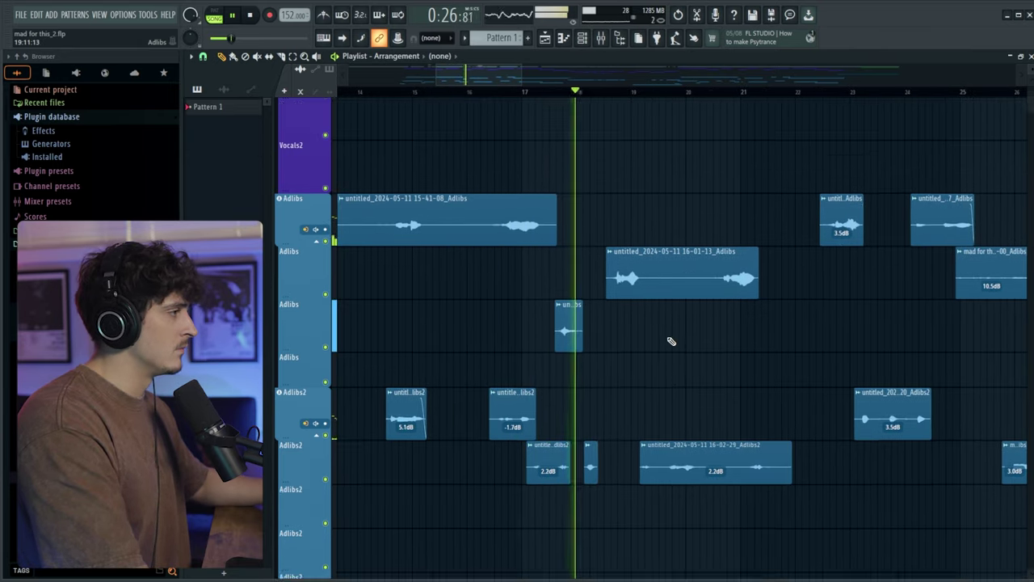
scroll(670, 340, up, 8)
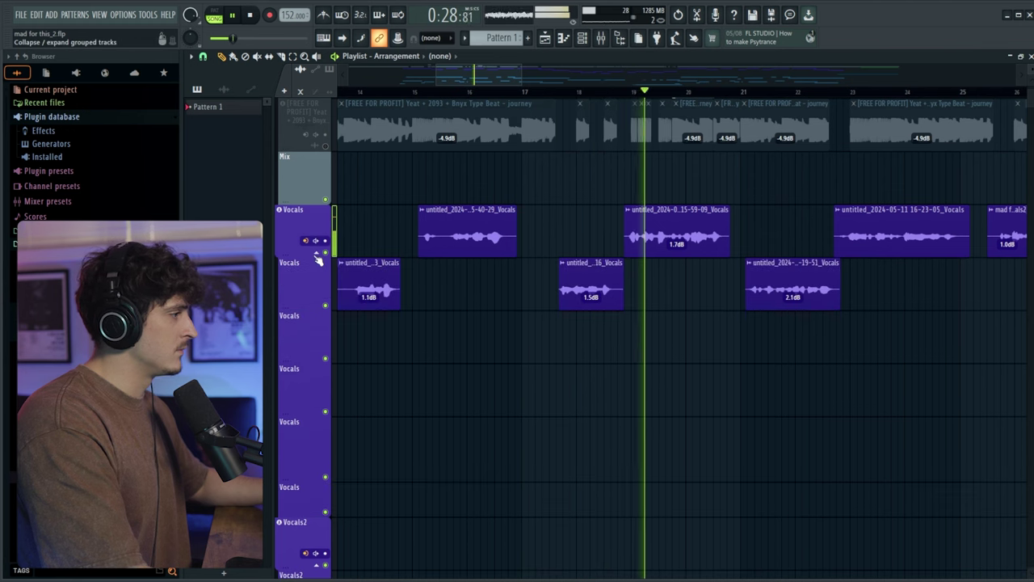
scroll(452, 319, down, 5)
scroll(483, 329, up, 4)
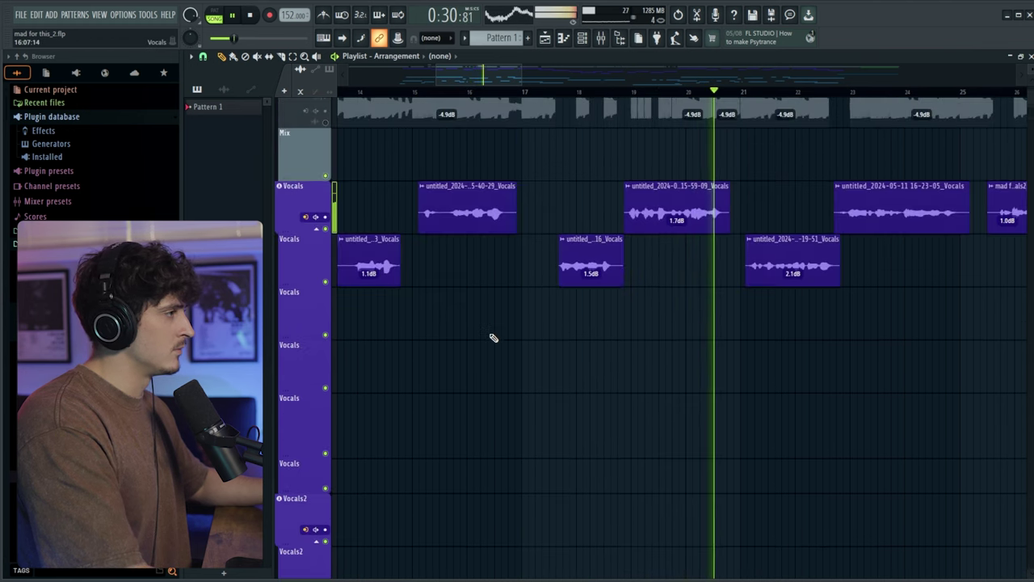
scroll(492, 337, up, 4)
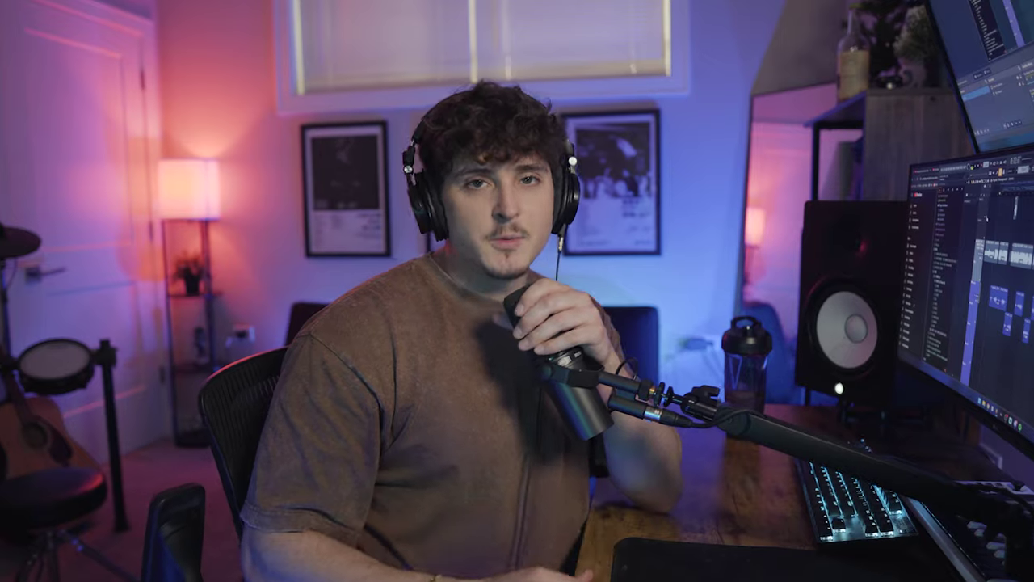
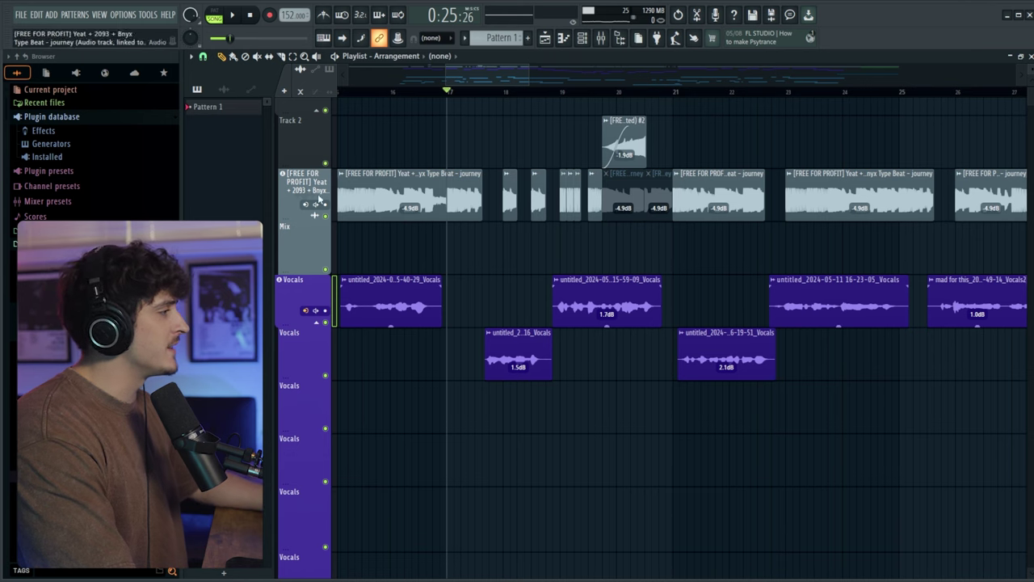
- Solo the beat track and select its short stutter clips at bar 19
drag(453, 251, 671, 153)
ctrl+click(485, 133)
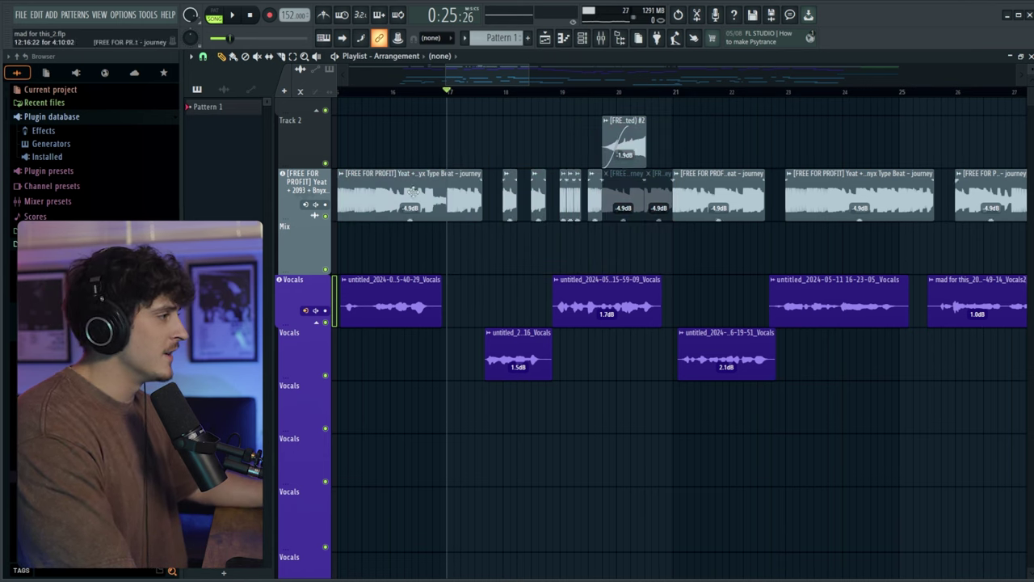
right_click(326, 218)
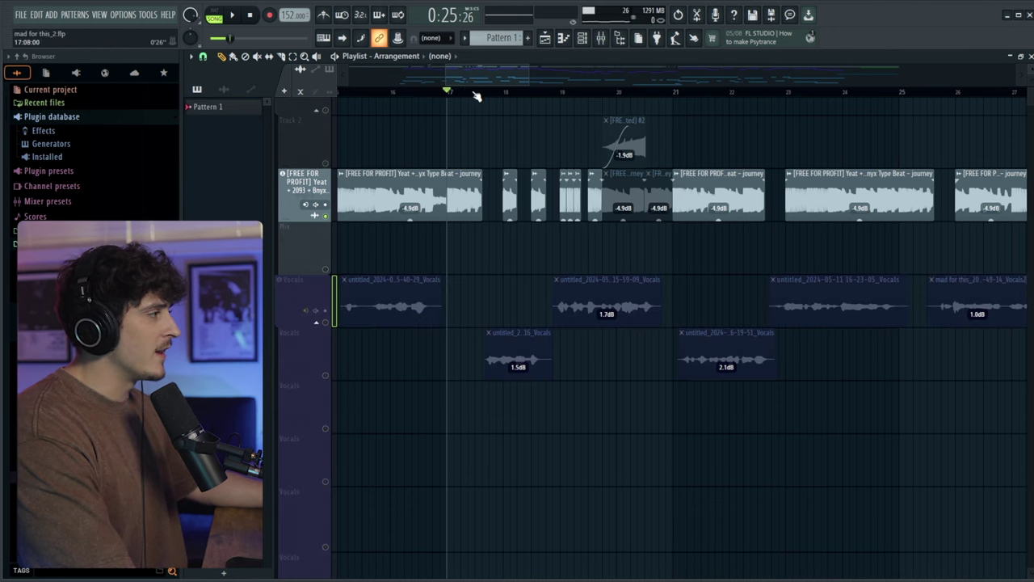
scroll(477, 105, up, 2)
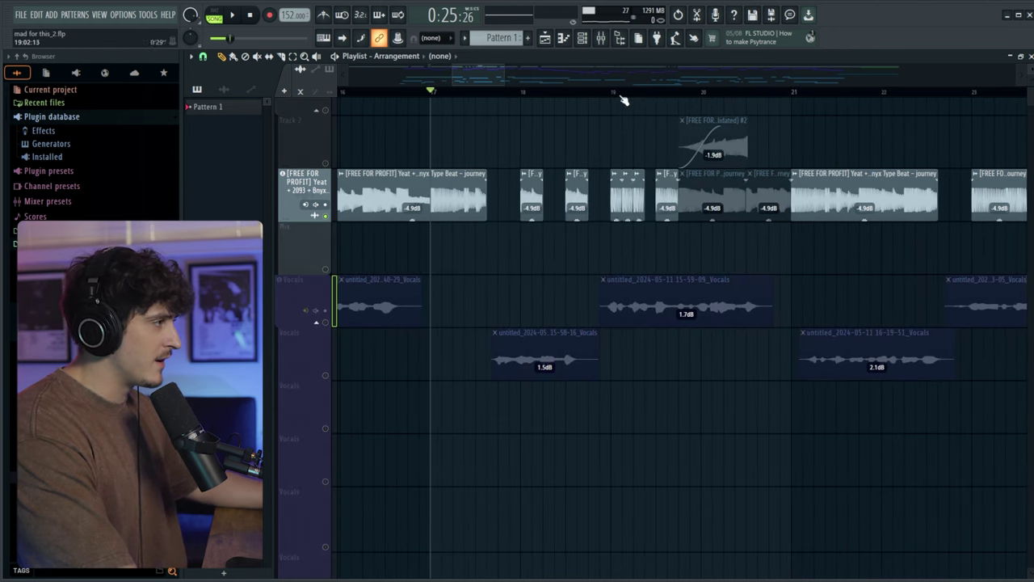
scroll(624, 100, up, 2)
drag(592, 201, 661, 203)
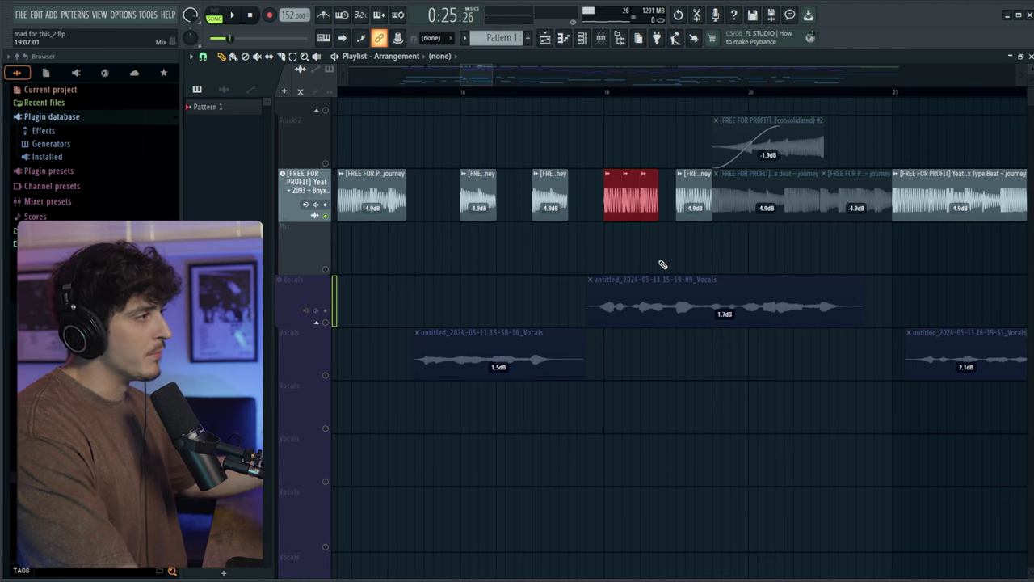
- Unmute Track 2 and play its consolidated beat clip together with the chopped beat around bars 18 to 21
click(689, 137)
drag(687, 135, 829, 145)
click(873, 147)
scroll(534, 96, down, 2)
key(space)
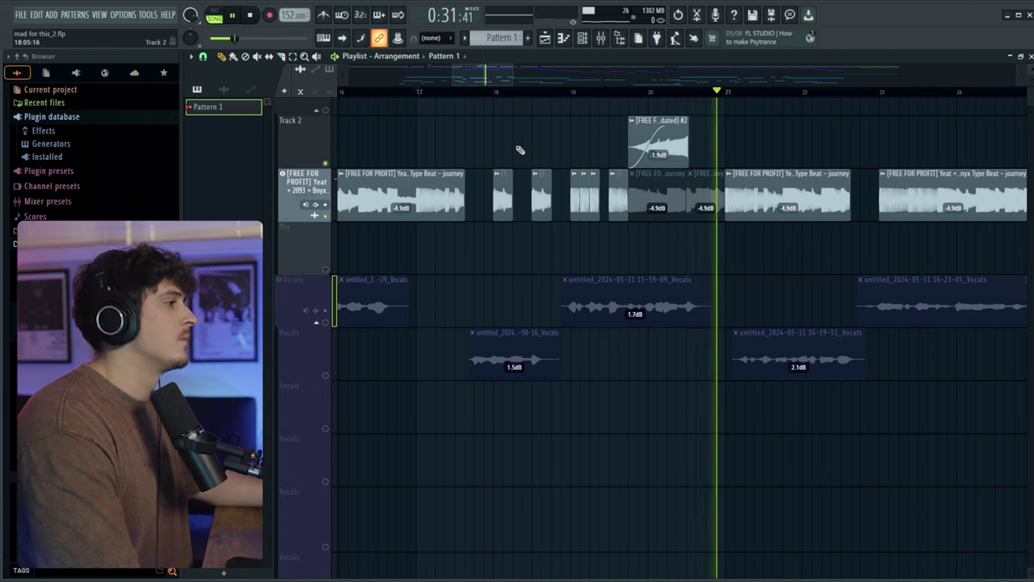
scroll(534, 97, down, 2)
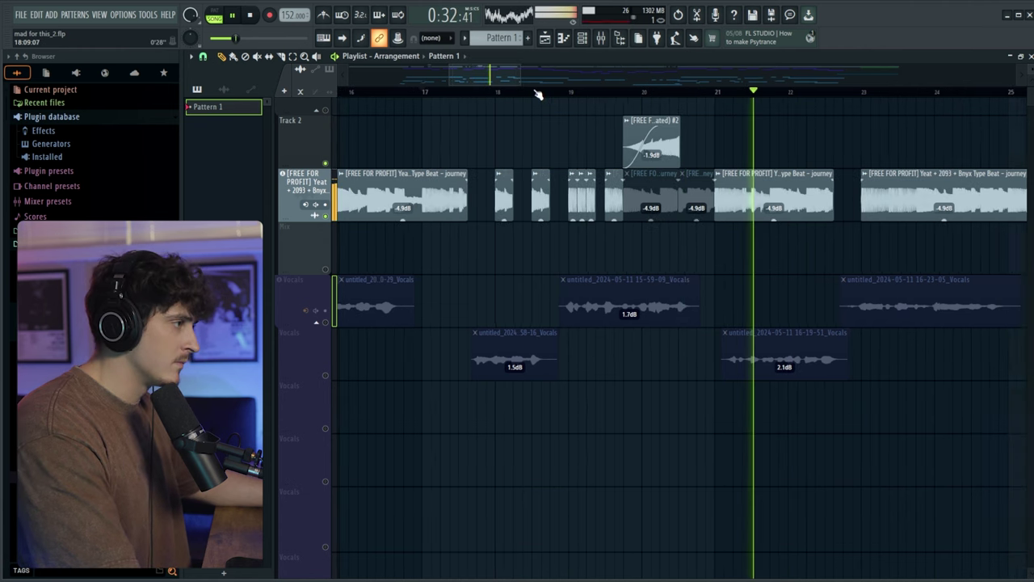
key(space)
- Unmute all the tracks and play the chopped beat section together with the vocals
right_click(326, 111)
key(space)
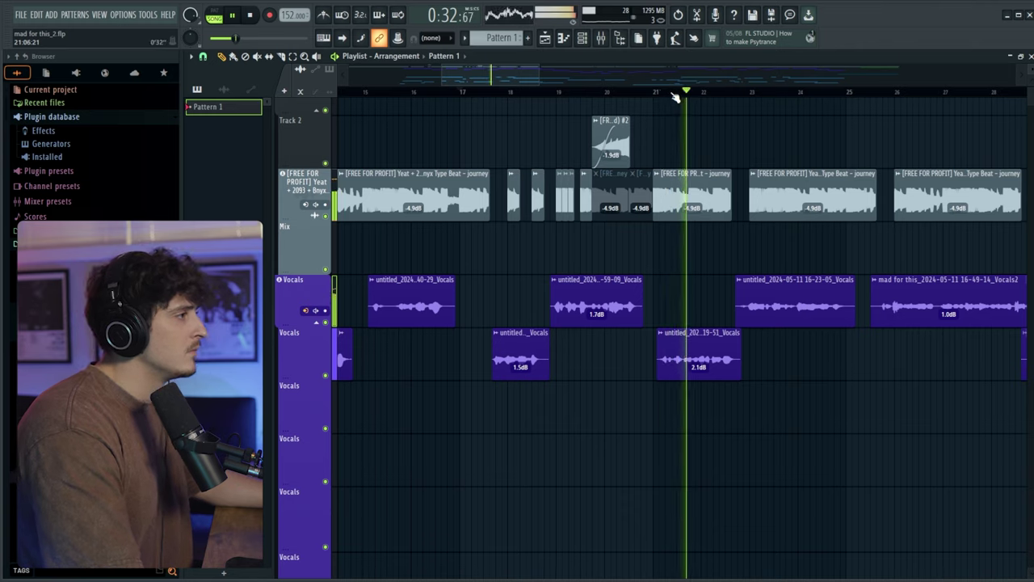
scroll(675, 98, down, 2)
key(space)
- Return to the start of the song and examine the beat cuts across the full arrangement
scroll(365, 100, down, 4)
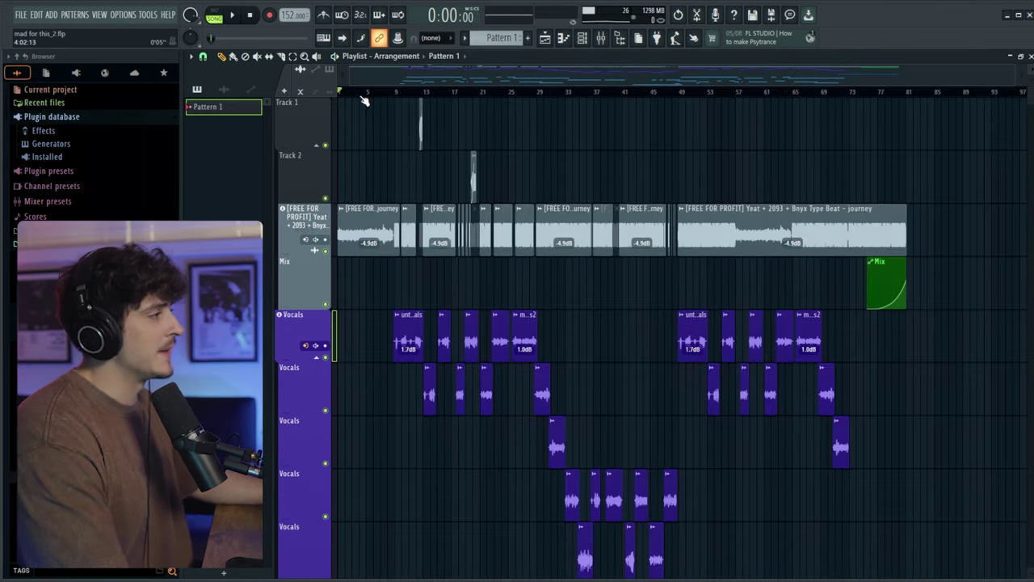
scroll(530, 100, up, 3)
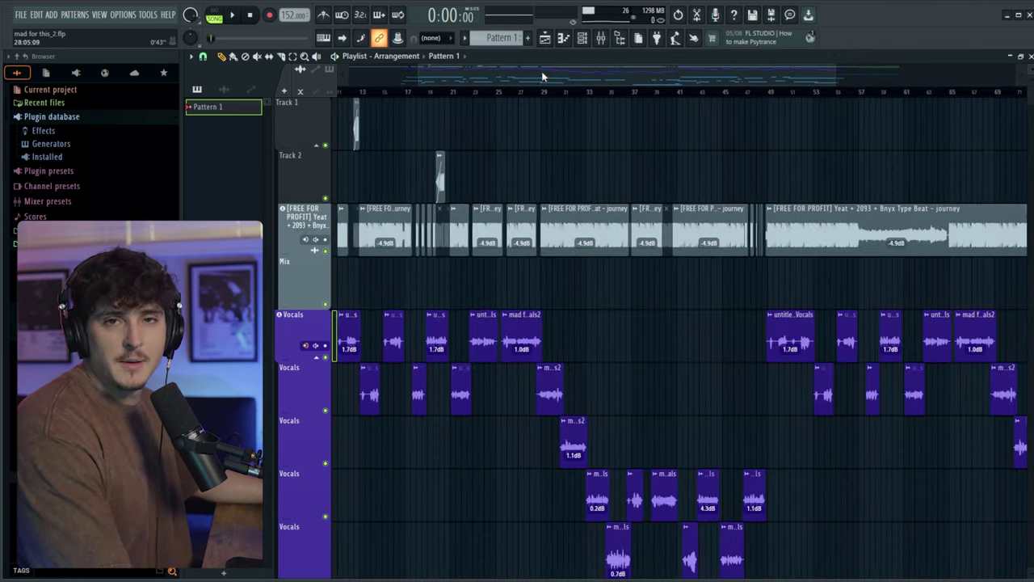
drag(541, 71, 461, 68)
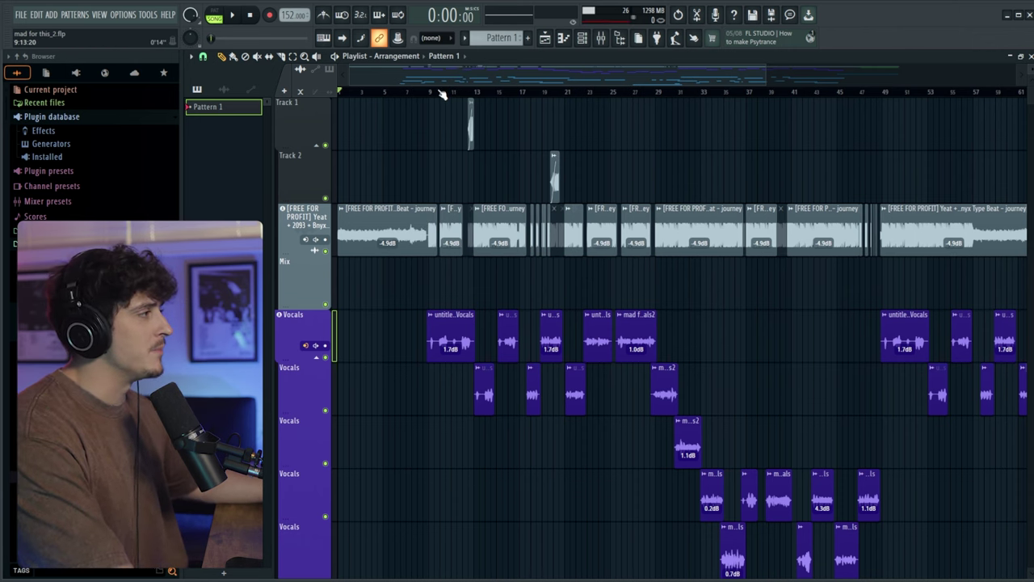
- Record a new vocal take on the Vocals track from the start of the song and stop recording around bar 11
scroll(447, 101, down, 2)
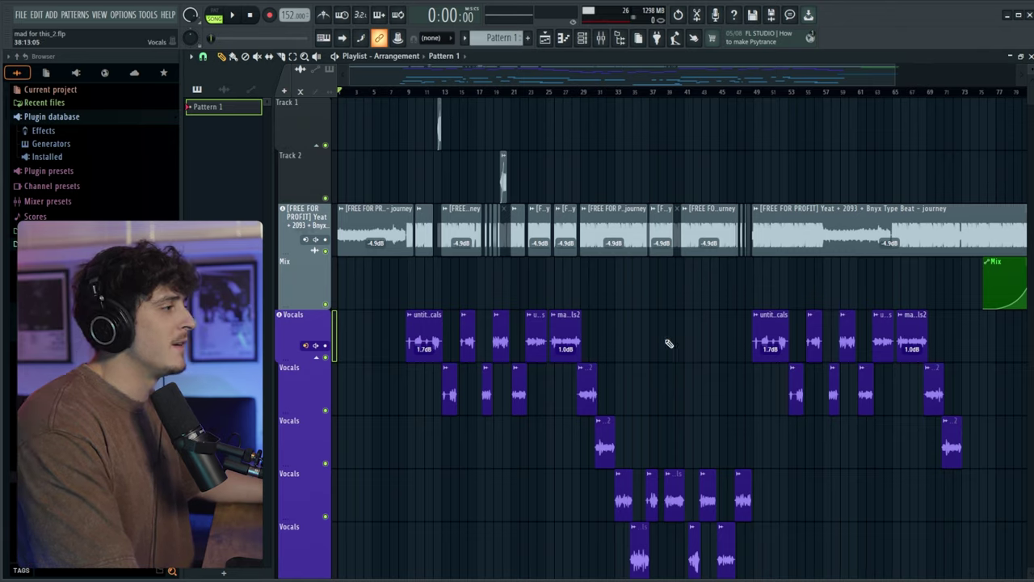
scroll(539, 96, down, 2)
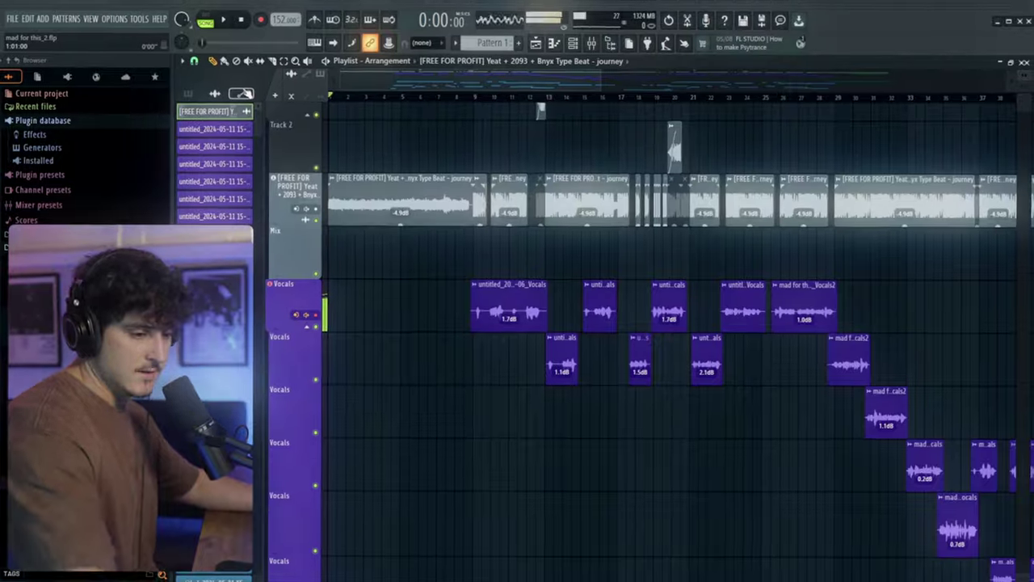
key(space)
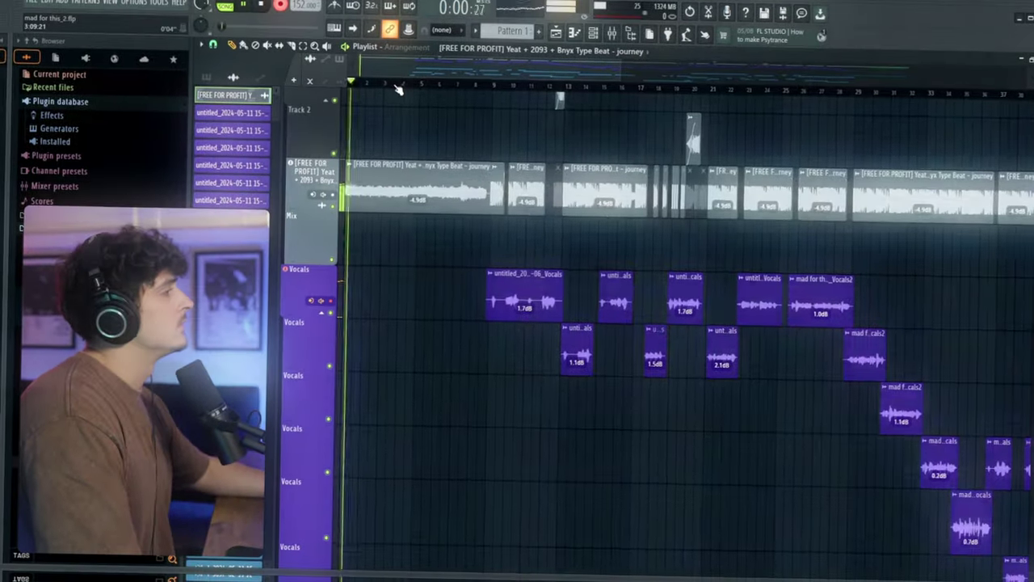
scroll(397, 73, up, 2)
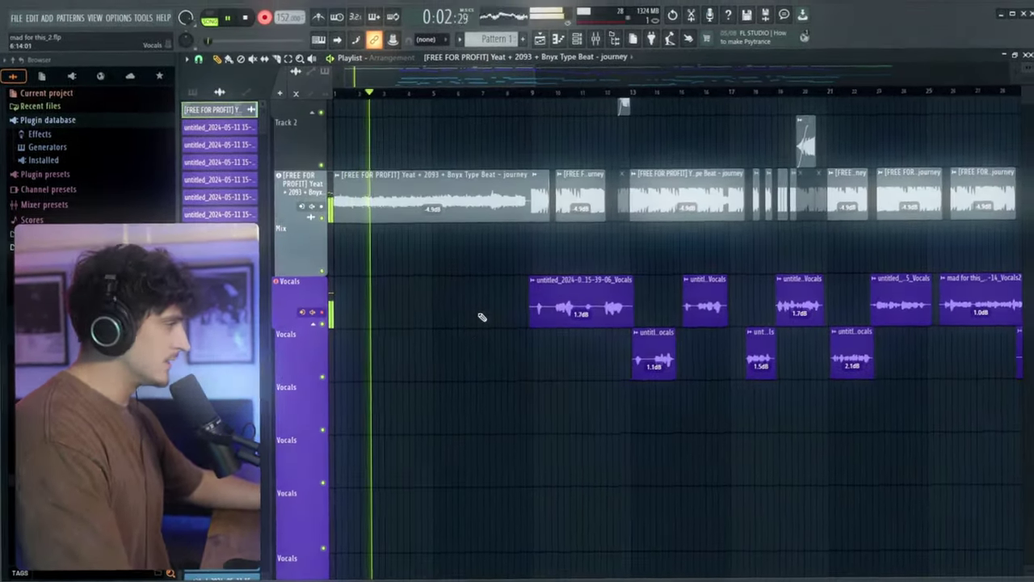
scroll(472, 316, down, 3)
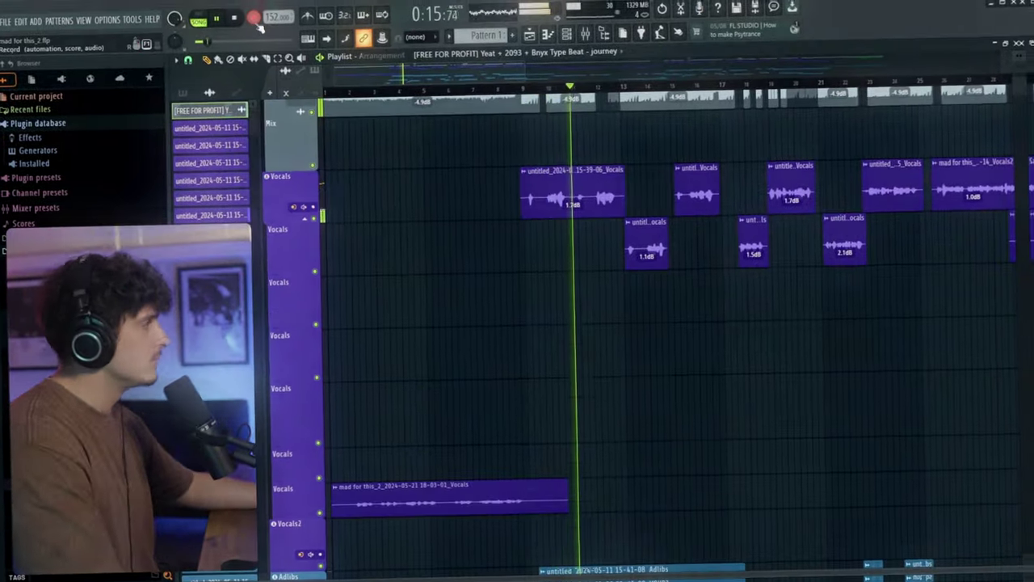
click(256, 22)
- Play the song on from around bar 11 to bar 72, following the vocal clips and beat cuts through the arrangement
scroll(685, 329, up, 3)
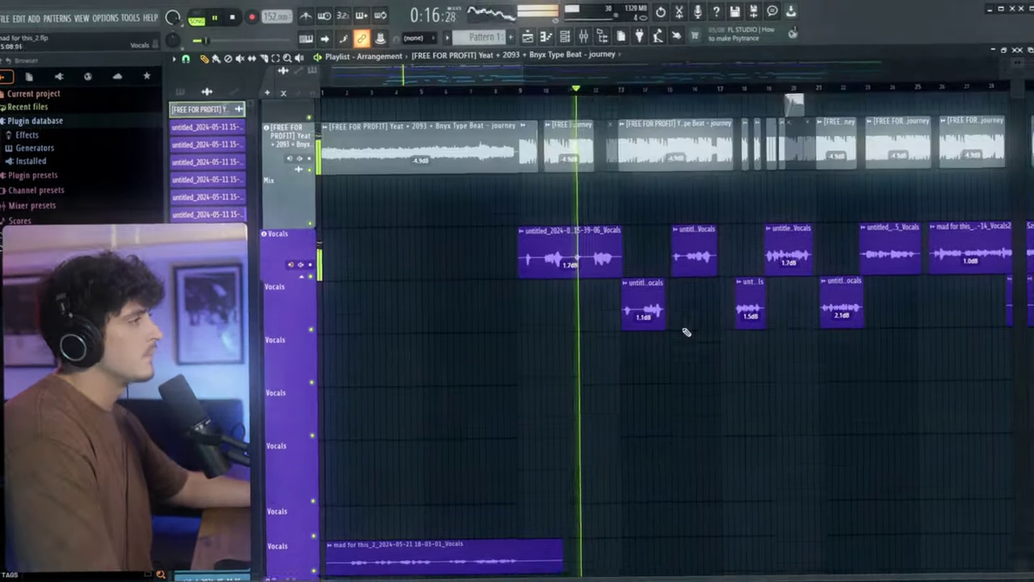
scroll(525, 81, down, 3)
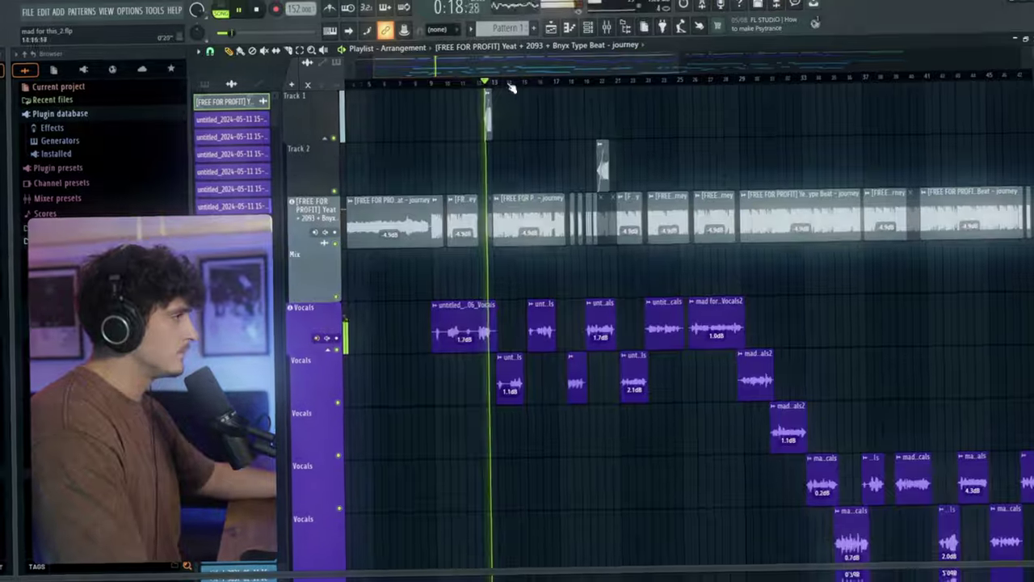
scroll(505, 88, up, 3)
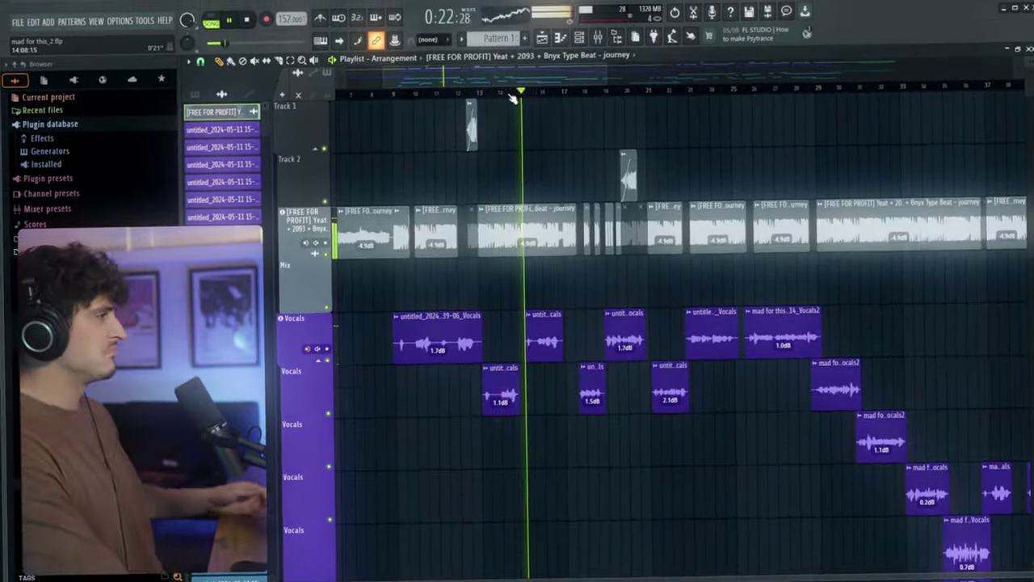
scroll(495, 94, down, 2)
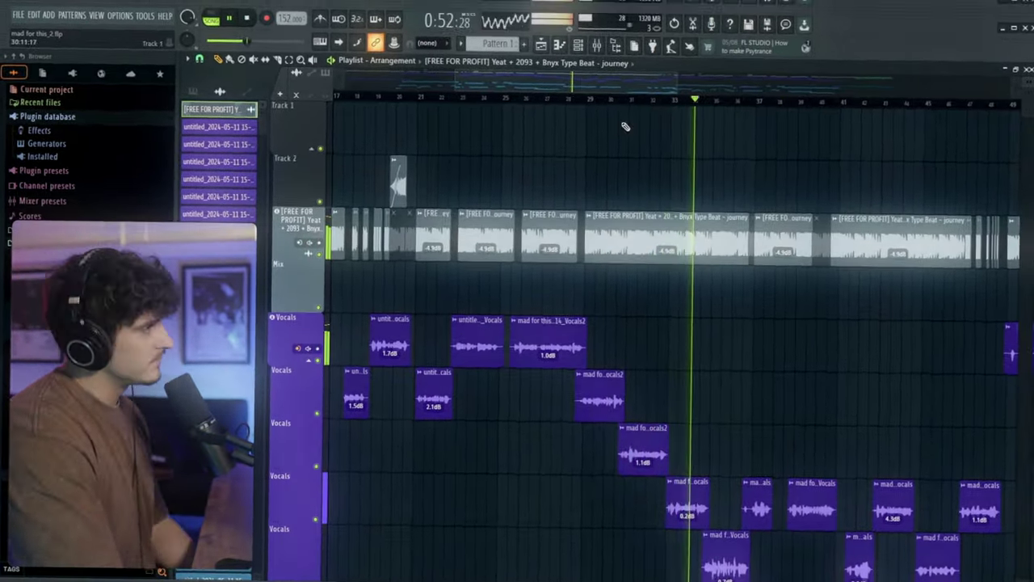
drag(640, 84, 687, 76)
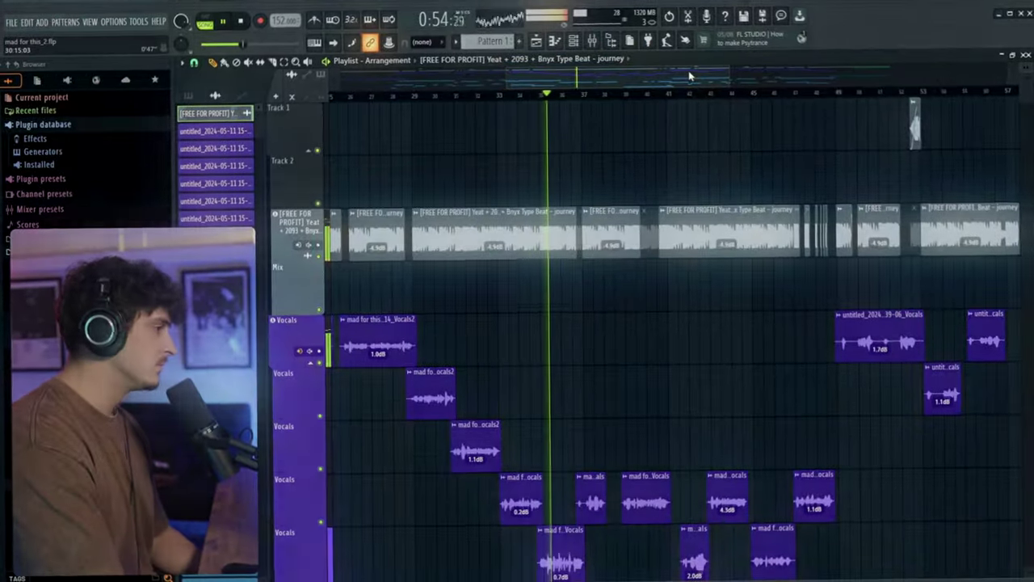
scroll(775, 242, down, 2)
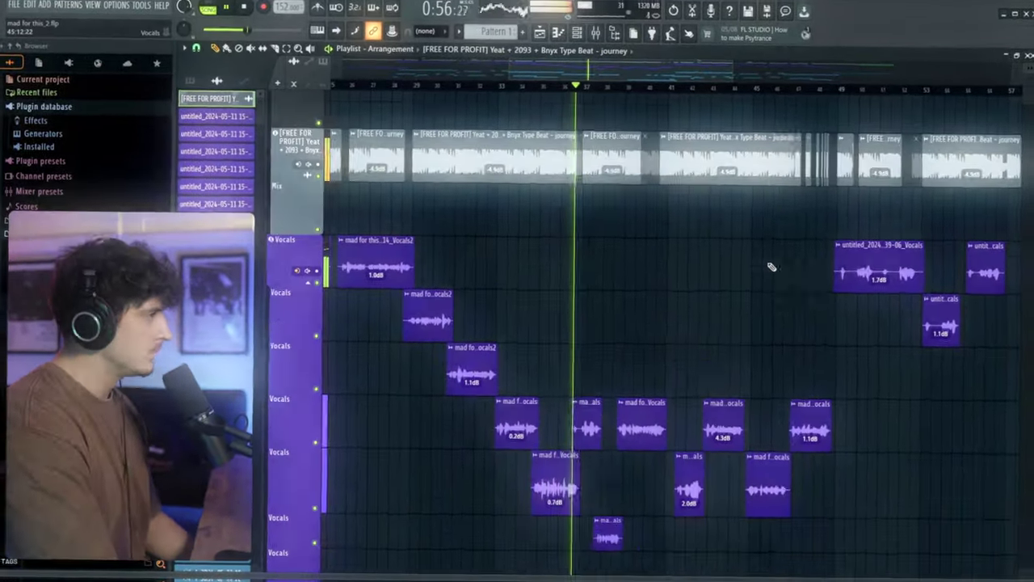
scroll(791, 267, up, 1)
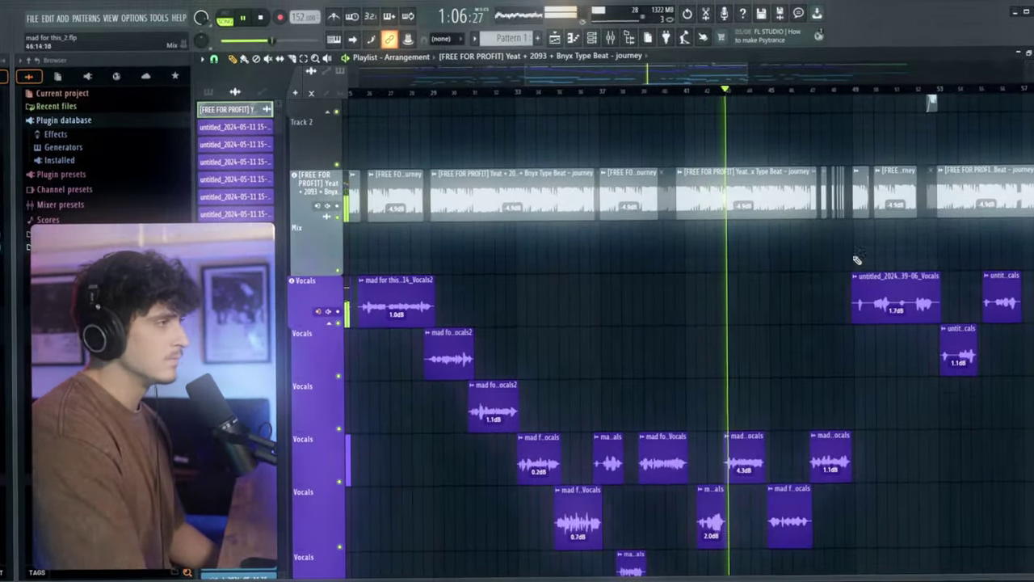
drag(601, 74, 650, 74)
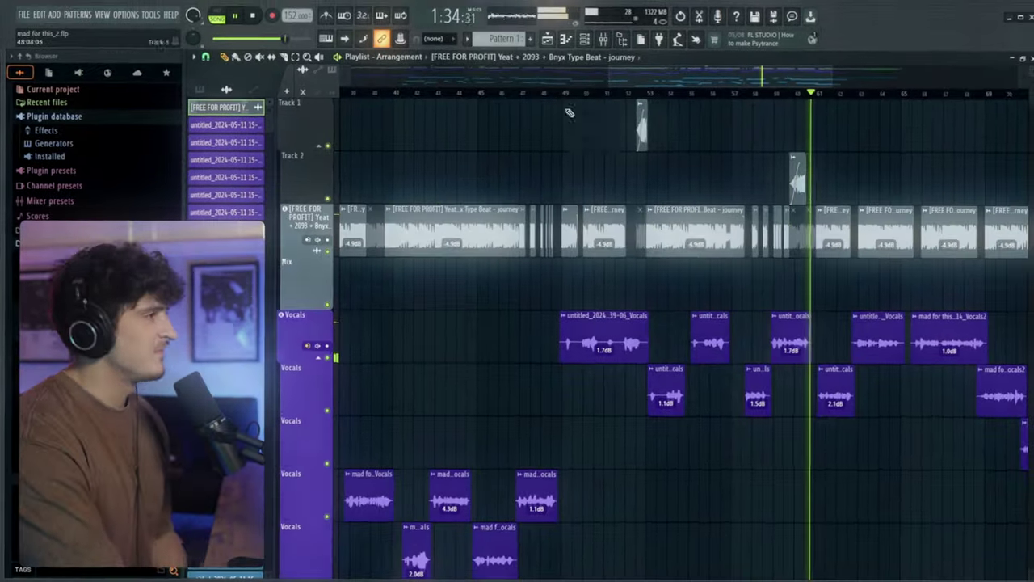
drag(677, 79, 773, 76)
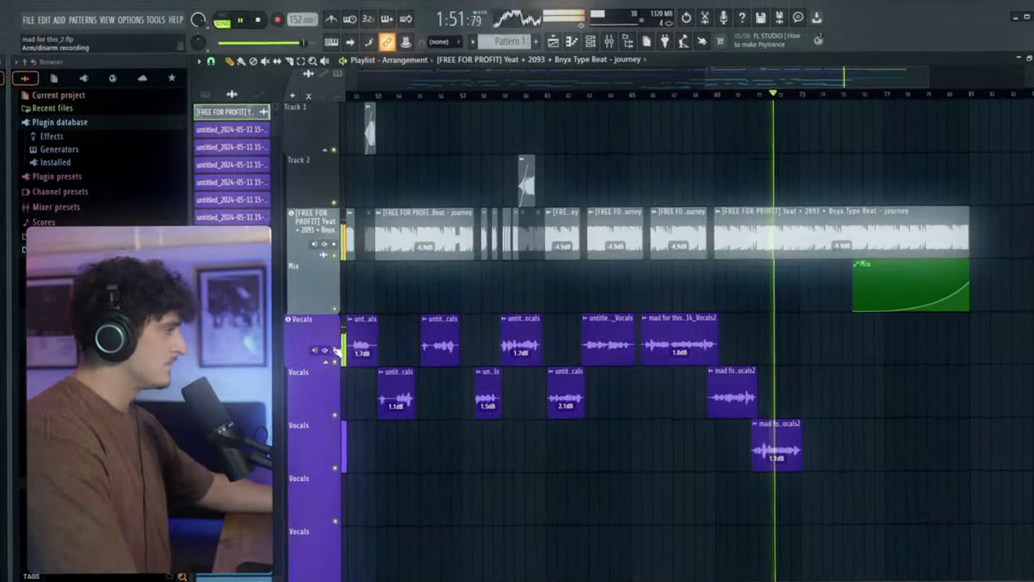
- Arm the main Vocals track for recording while the song plays around bar 72
click(335, 349)
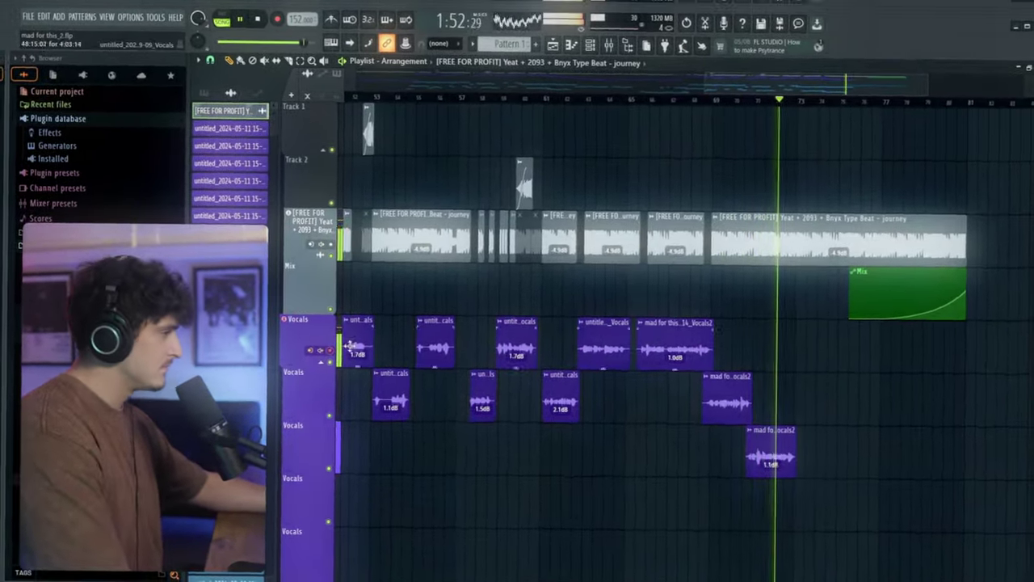